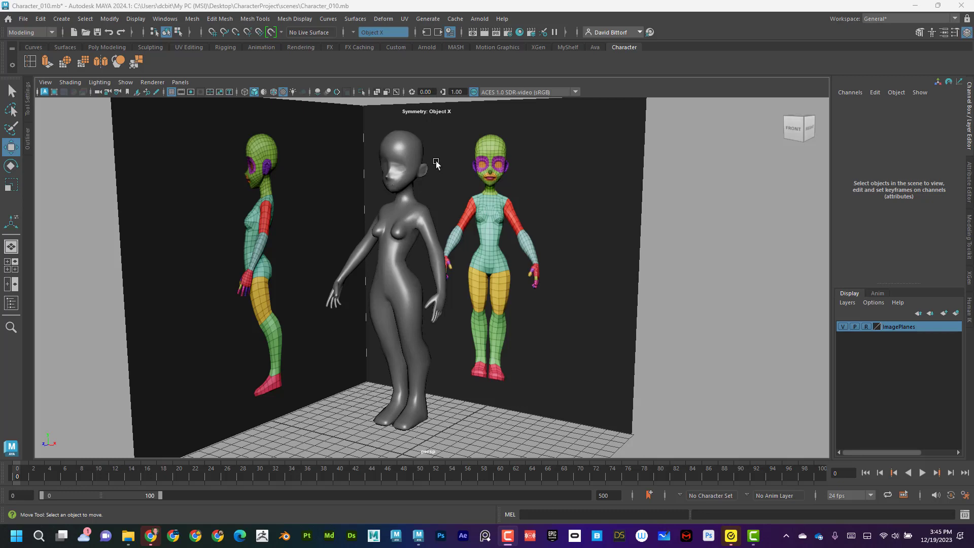
Step: Create a polygon sphere and move it in front of the character's face at about Y 19.278, Z 2.435
{"action": "left_click", "coordinate": [61, 19]}
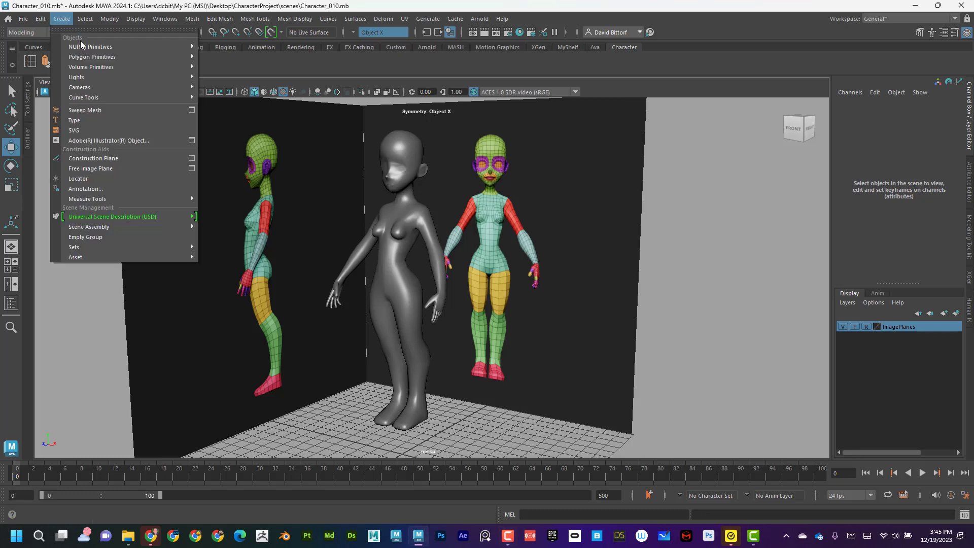
{"action": "mouse_move", "coordinate": [91, 56]}
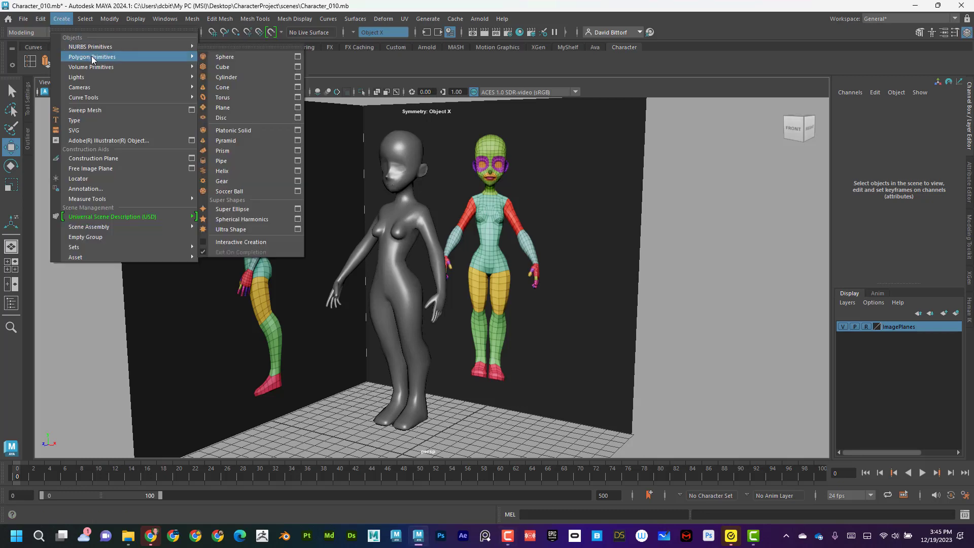
{"action": "left_click", "coordinate": [223, 57]}
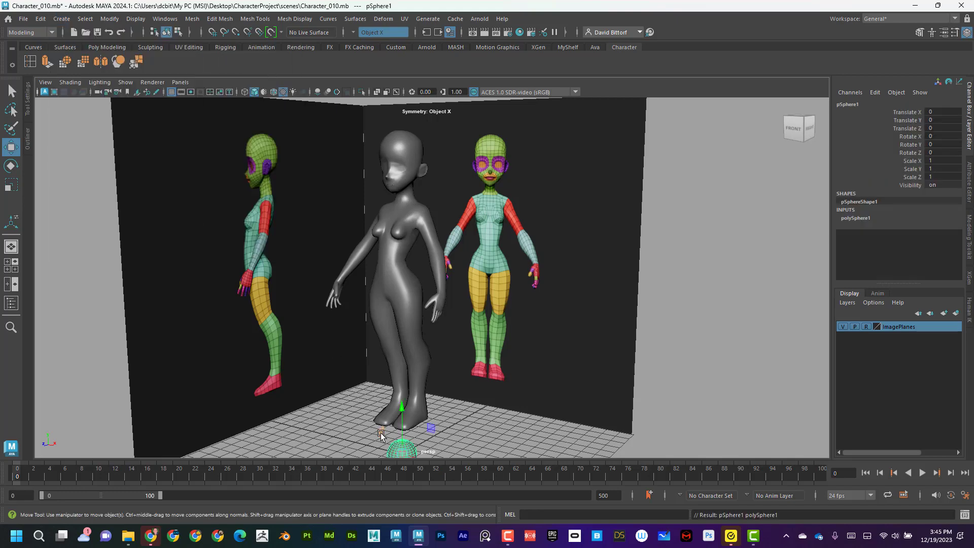
{"action": "scroll", "coordinate": [404, 425], "scroll_direction": "down", "scroll_amount": 2}
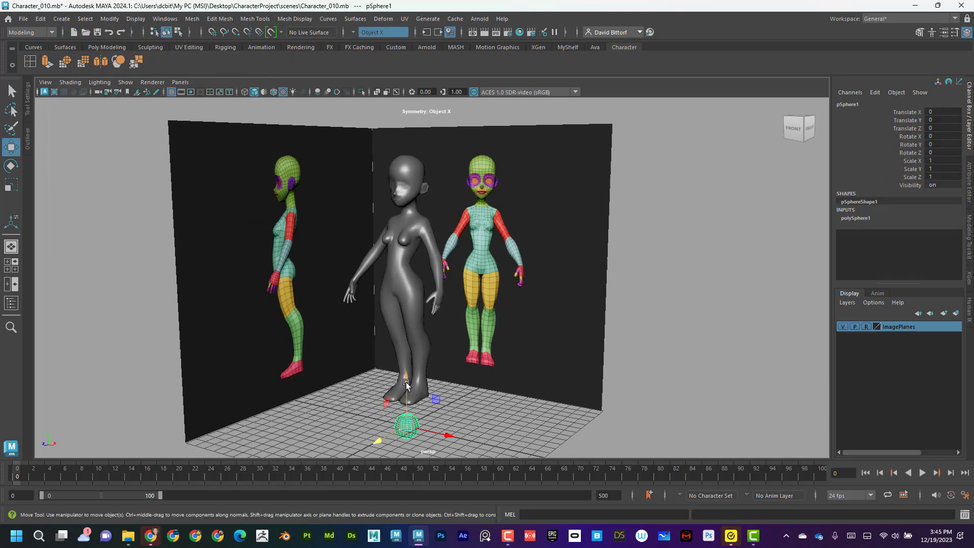
{"action": "left_click_drag", "start_coordinate": [406, 384], "coordinate": [398, 148]}
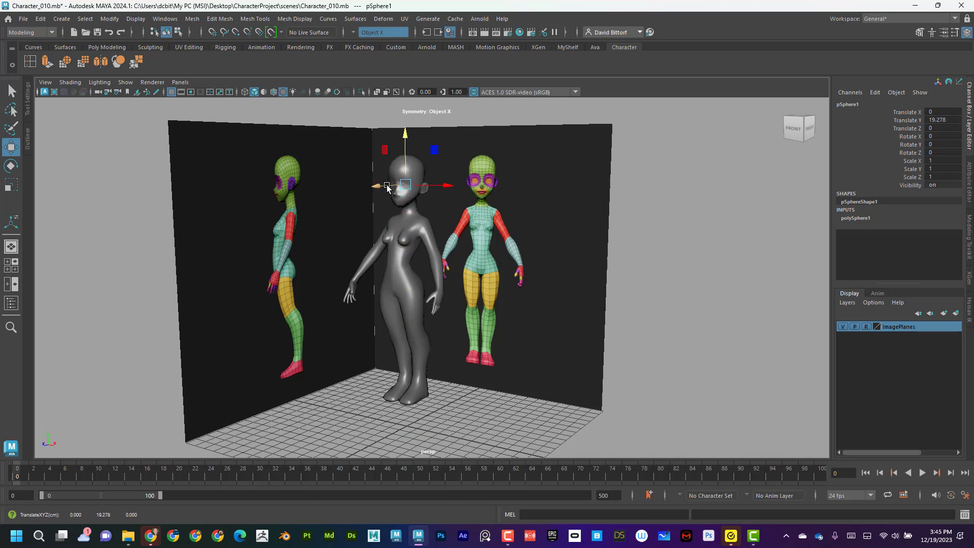
{"action": "left_click_drag", "start_coordinate": [387, 188], "coordinate": [368, 194]}
Step: Try rotating the sphere to 90 degrees about the X axis
{"action": "left_click", "coordinate": [11, 166]}
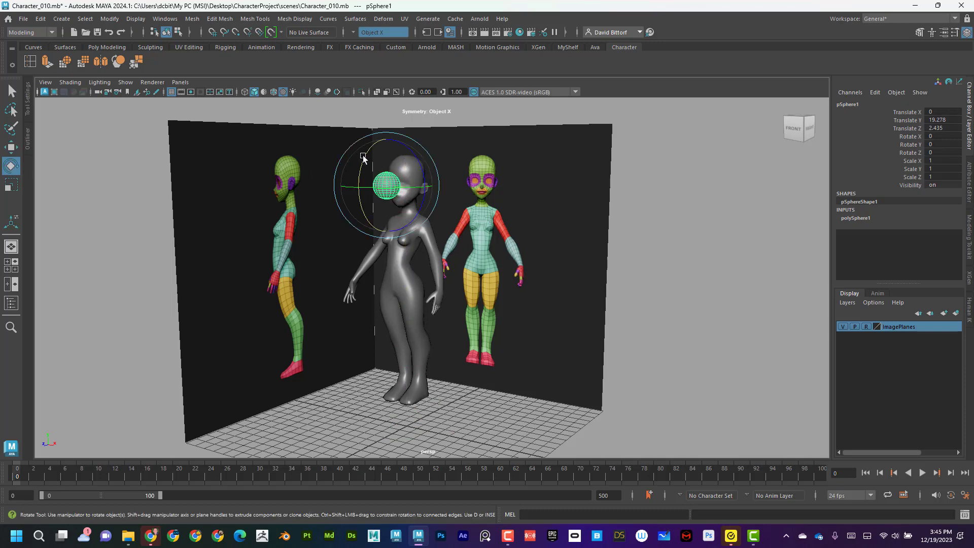
{"action": "left_click_drag", "start_coordinate": [363, 154], "coordinate": [693, 176]}
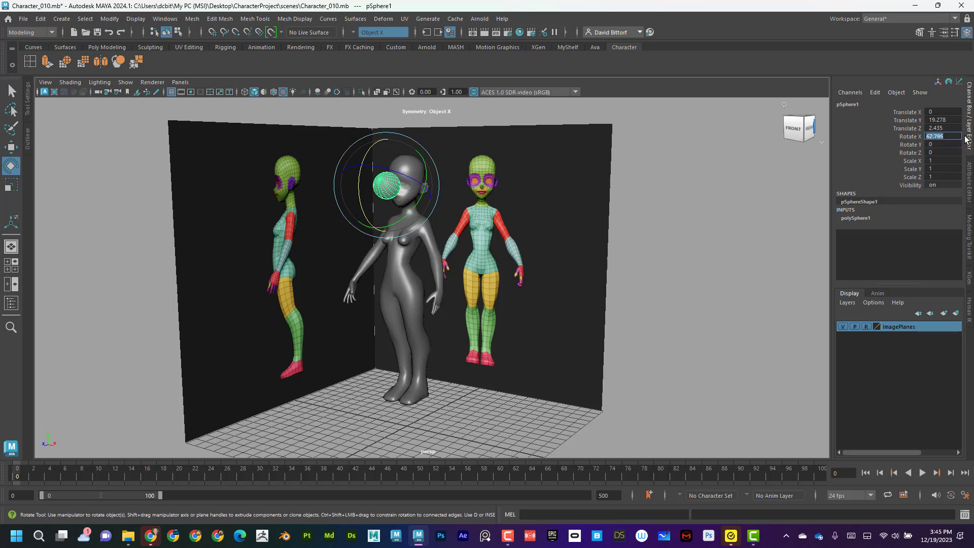
{"action": "key", "text": "Return"}
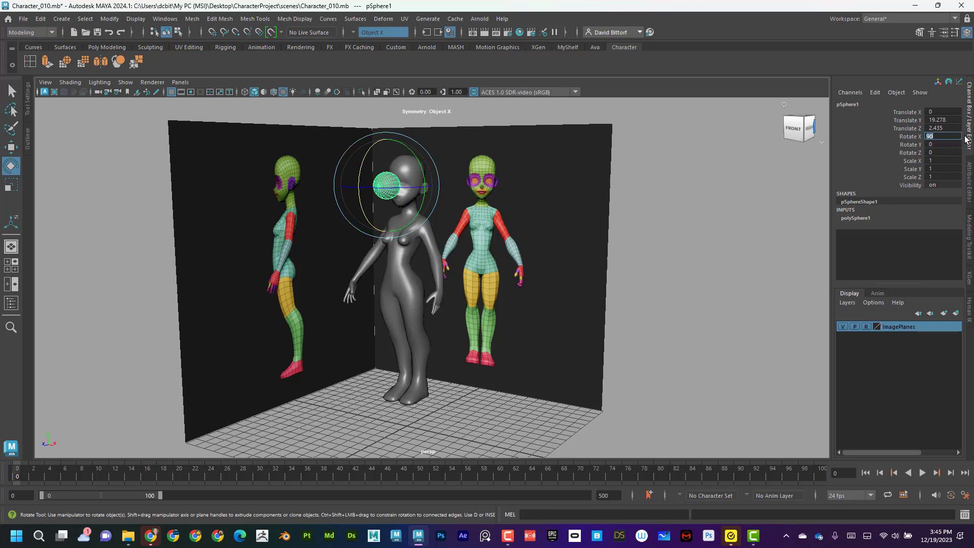
Step: In the side view, scale the sphere uniformly to about 0.351 and move it inside the head at about Z 0.246
{"action": "left_click", "coordinate": [10, 147]}
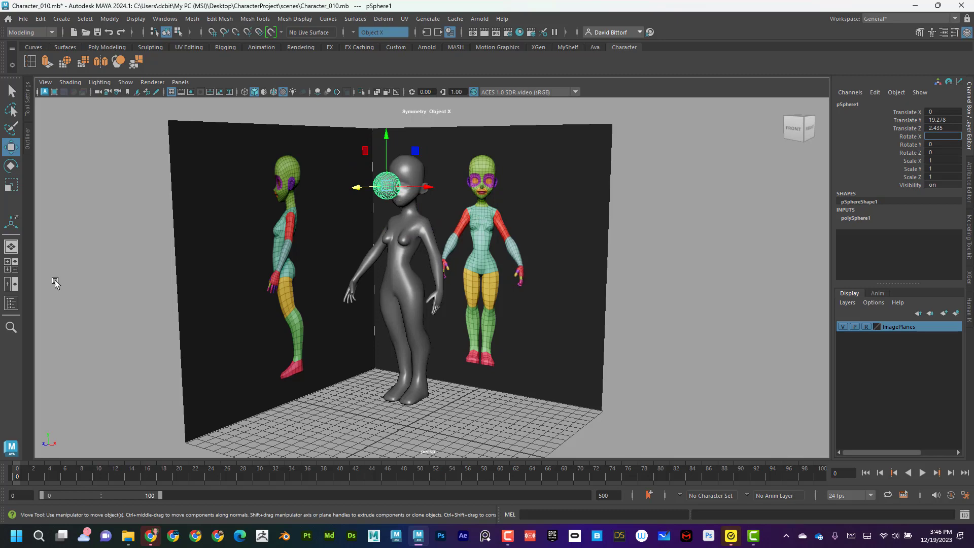
{"action": "key", "text": "space"}
{"action": "key", "text": "space"}
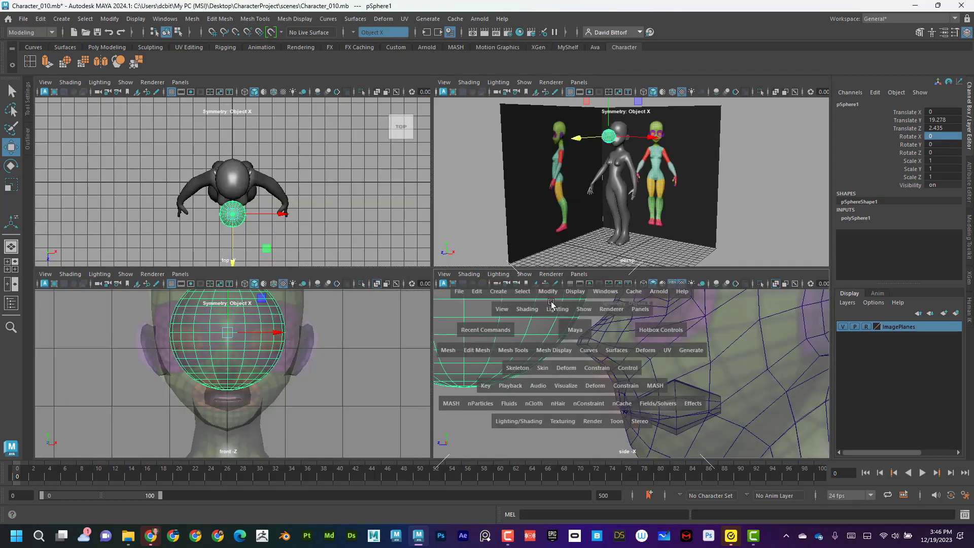
{"action": "scroll", "coordinate": [587, 348], "scroll_direction": "down", "scroll_amount": 5}
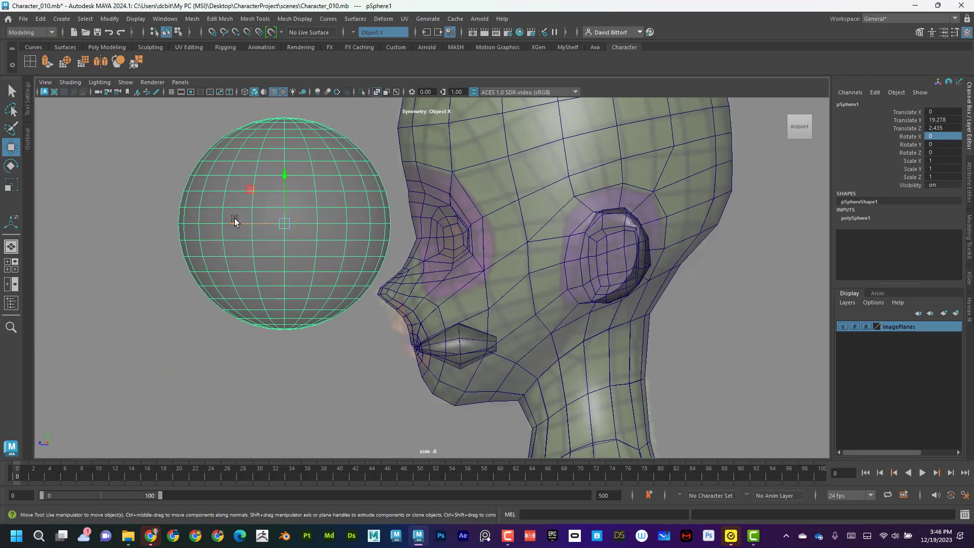
{"action": "left_click_drag", "start_coordinate": [234, 221], "coordinate": [101, 170]}
{"action": "left_click", "coordinate": [11, 187]}
{"action": "left_click", "coordinate": [11, 148]}
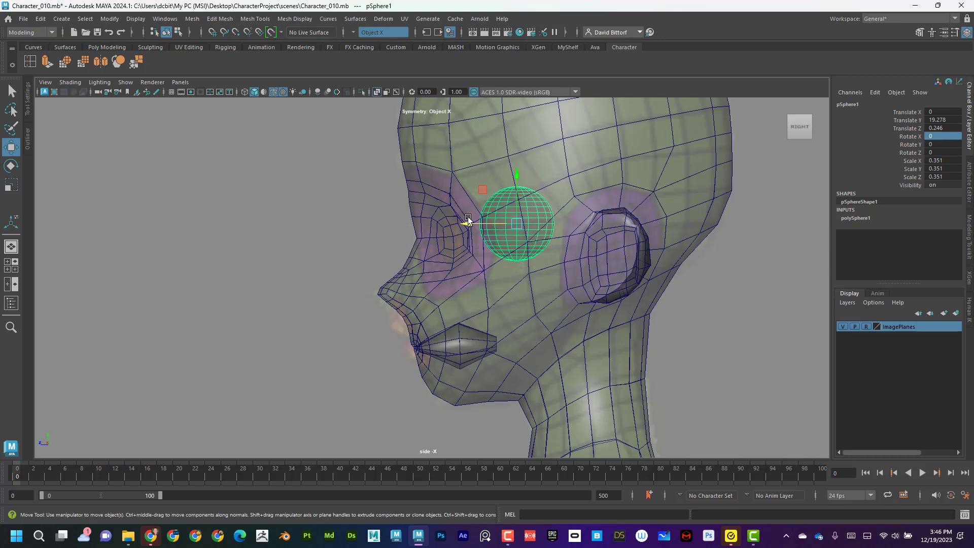
Step: Using the side and front views, place the sphere in the eye area at about X 0.694, Y 19.187, Z 0.595
{"action": "left_click_drag", "start_coordinate": [470, 223], "coordinate": [431, 223]}
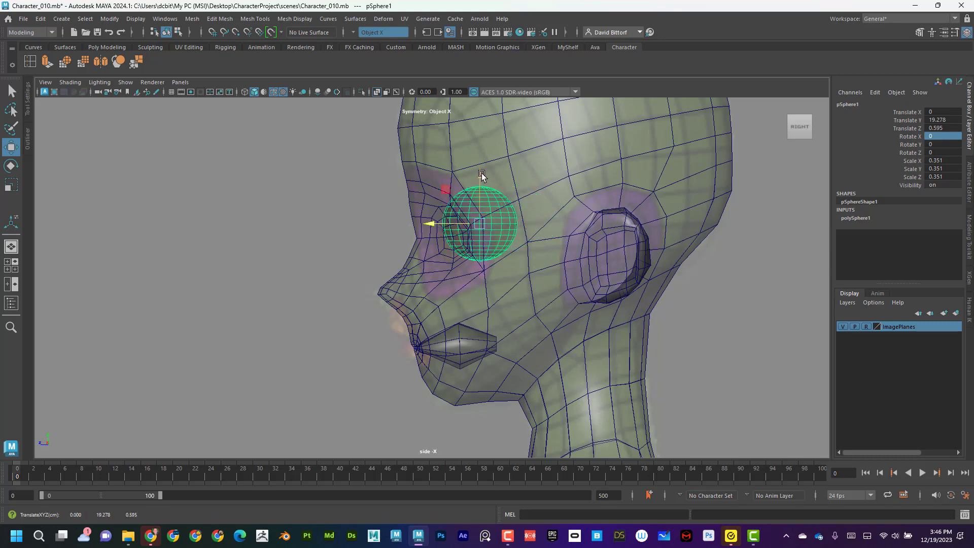
{"action": "left_click_drag", "start_coordinate": [481, 175], "coordinate": [481, 180]}
{"action": "key", "text": "space"}
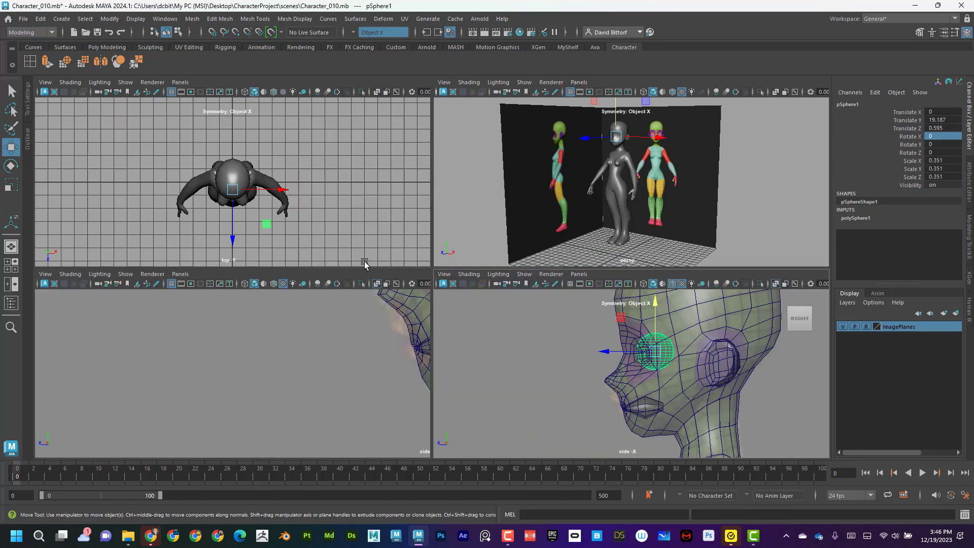
{"action": "left_click_drag", "start_coordinate": [275, 337], "coordinate": [312, 340]}
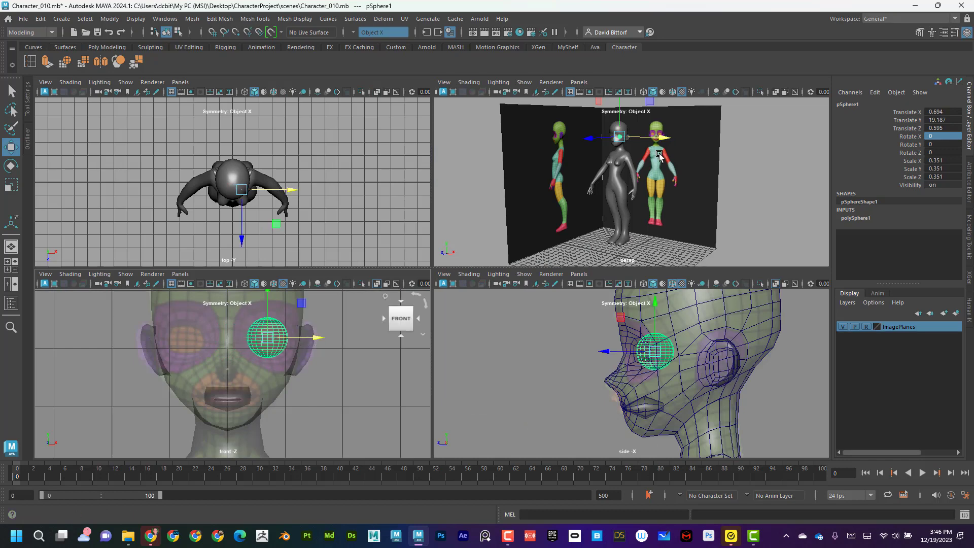
Step: Check the sphere in perspective and fine-tune it against the front reference eye to about X 0.665
{"action": "key", "text": "space"}
{"action": "scroll", "coordinate": [435, 231], "scroll_direction": "up", "scroll_amount": 5}
{"action": "left_click_drag", "start_coordinate": [470, 344], "coordinate": [593, 360], "text": "alt"}
{"action": "scroll", "coordinate": [592, 361], "scroll_direction": "down", "scroll_amount": 5}
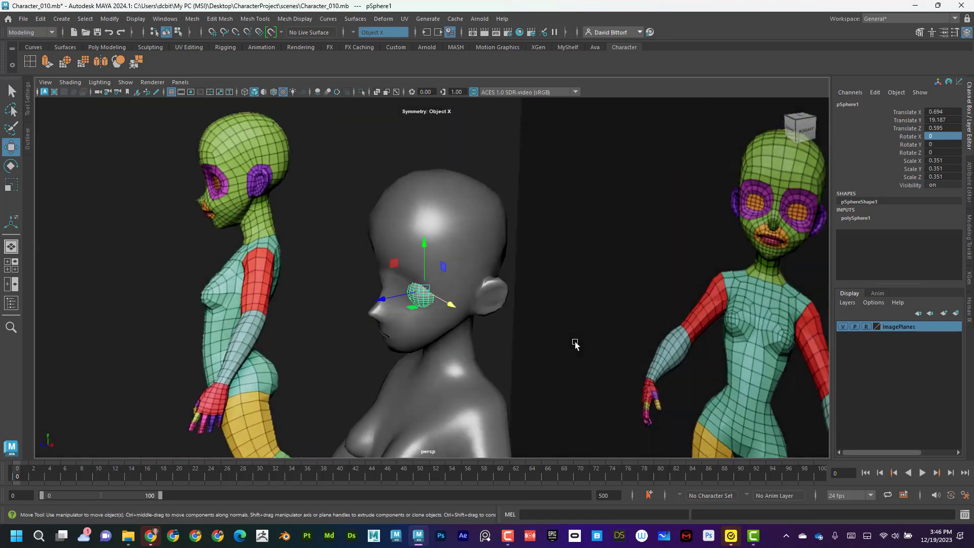
{"action": "key", "text": "space"}
{"action": "scroll", "coordinate": [409, 374], "scroll_direction": "up", "scroll_amount": 2}
{"action": "middle_click_drag", "start_coordinate": [353, 333], "coordinate": [335, 370], "text": "alt"}
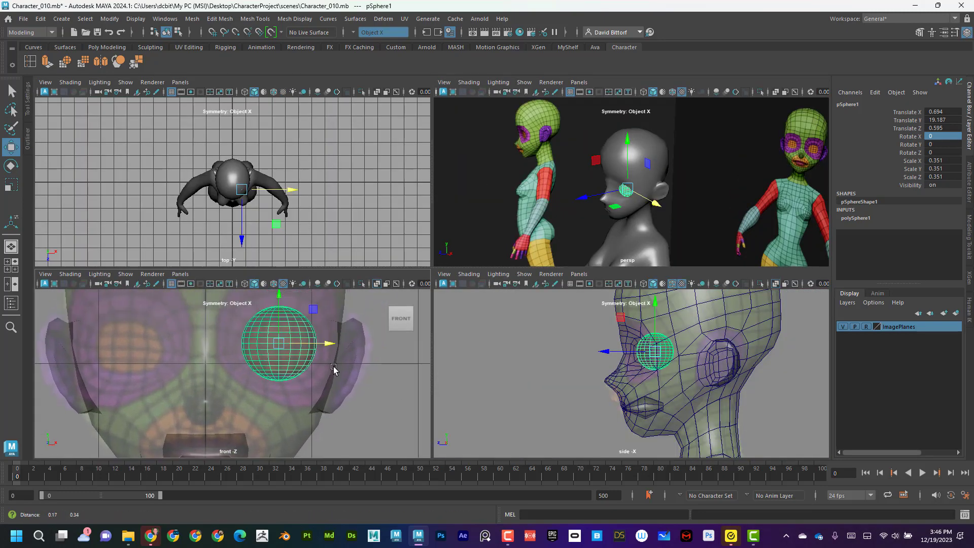
{"action": "mouse_move", "coordinate": [330, 347]}
{"action": "left_mouse_down"}
{"action": "mouse_move", "coordinate": [351, 350]}
{"action": "mouse_move", "coordinate": [328, 350]}
{"action": "left_mouse_up"}
Step: In the side view, shift the sphere slightly toward the front of the face to about Z 0.653
{"action": "right_click_drag", "start_coordinate": [619, 366], "coordinate": [881, 385], "text": "alt"}
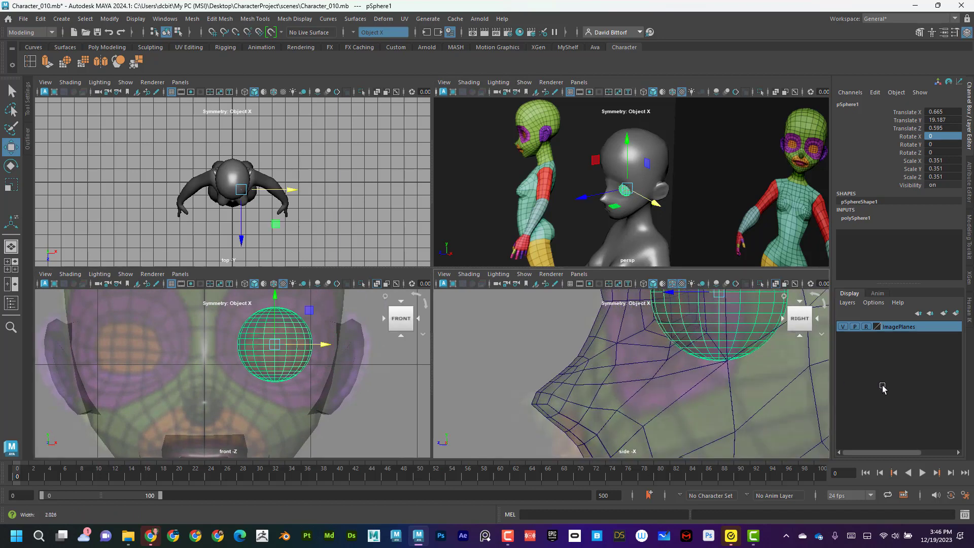
{"action": "right_click_drag", "start_coordinate": [756, 381], "coordinate": [716, 374], "text": "alt"}
{"action": "middle_click_drag", "start_coordinate": [650, 332], "coordinate": [646, 354], "text": "alt"}
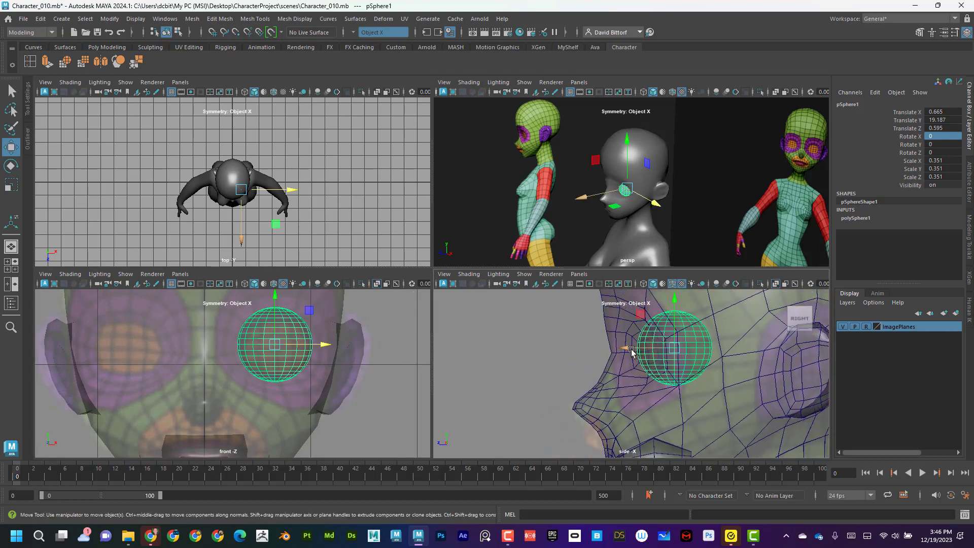
{"action": "left_click_drag", "start_coordinate": [632, 352], "coordinate": [625, 350]}
Step: Mirror the sphere across the world X axis to make the second eyeball
{"action": "left_click_drag", "start_coordinate": [598, 163], "coordinate": [659, 184], "text": "alt"}
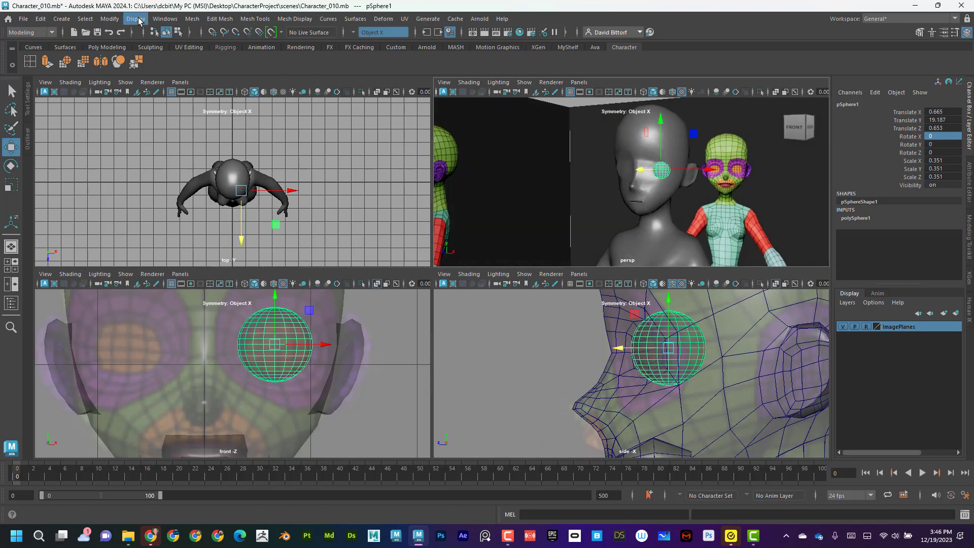
{"action": "left_click", "coordinate": [102, 65]}
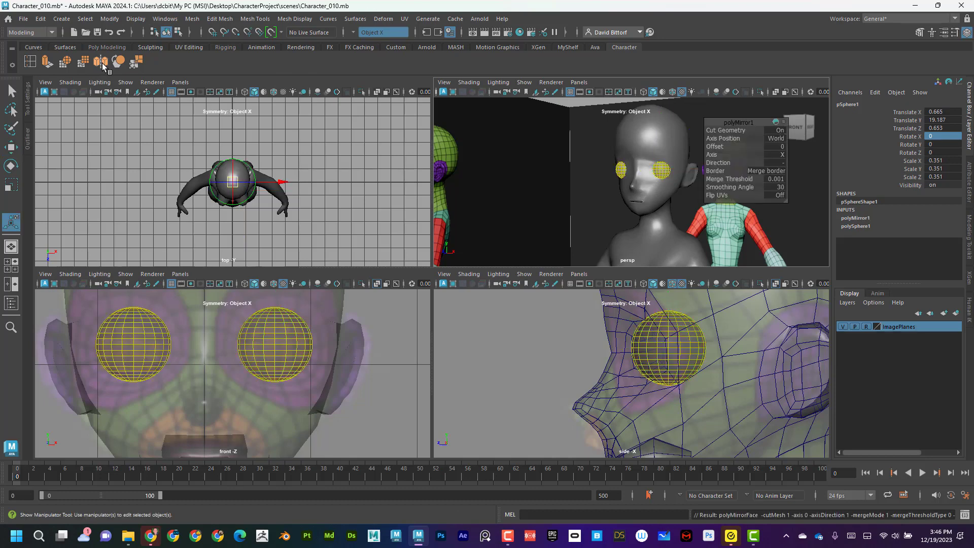
{"action": "key", "text": "q"}
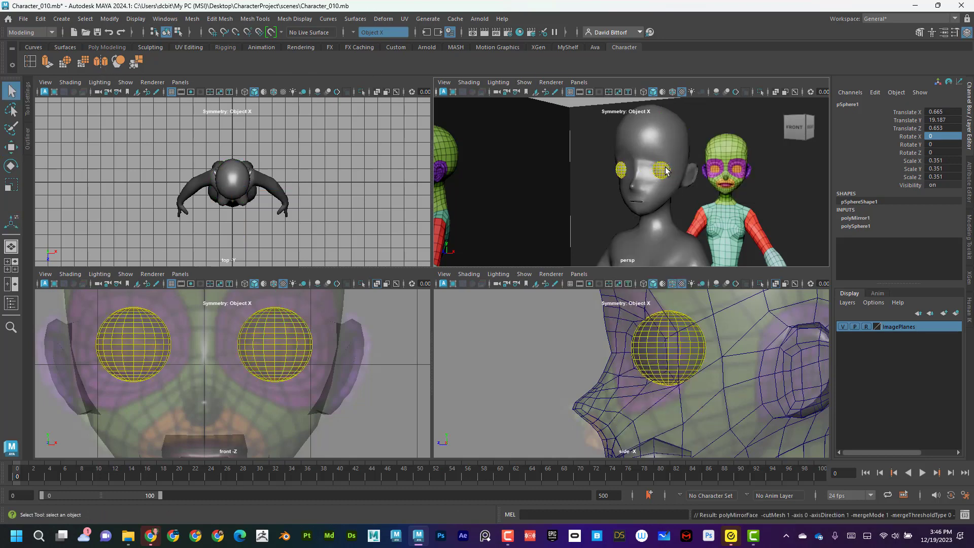
Step: Rotate the eyeballs to 90 degrees about X so their poles face forward
{"action": "key", "text": "e"}
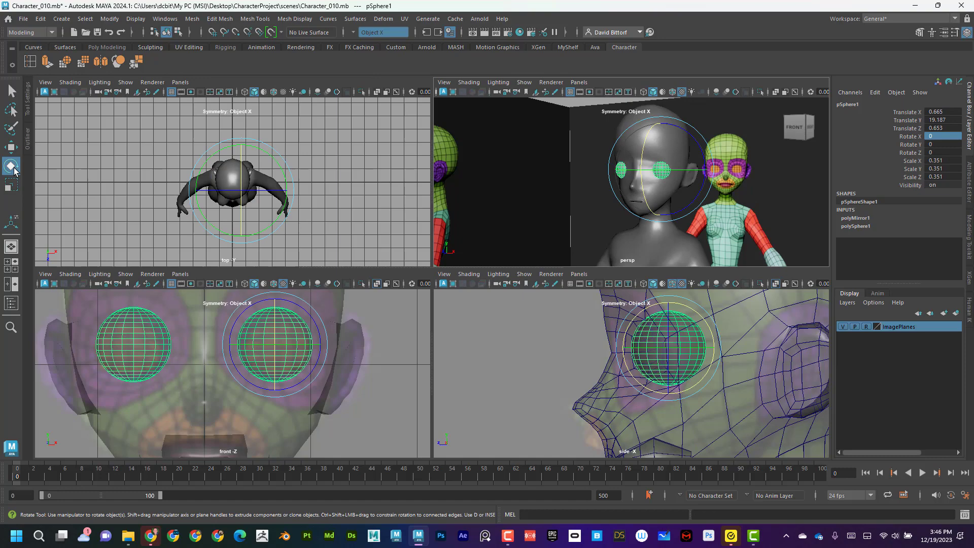
{"action": "left_click_drag", "start_coordinate": [273, 318], "coordinate": [273, 367]}
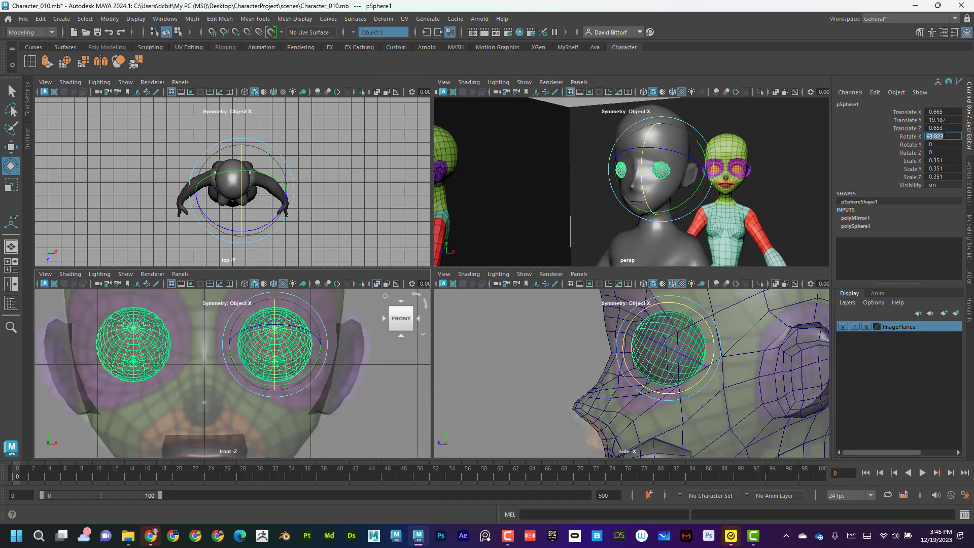
{"action": "type", "text": "90"}
{"action": "key", "text": "Return"}
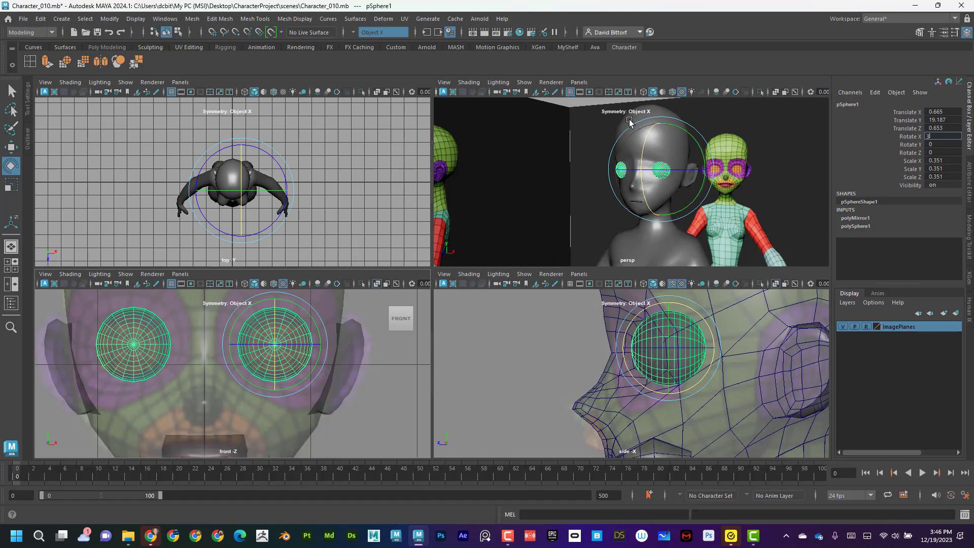
{"action": "key", "text": "Return"}
Step: Edit the head mesh's vertices and pull the outer eye-corner vertex outward, with symmetry, to make room for the eyeballs
{"action": "left_click", "coordinate": [637, 132]}
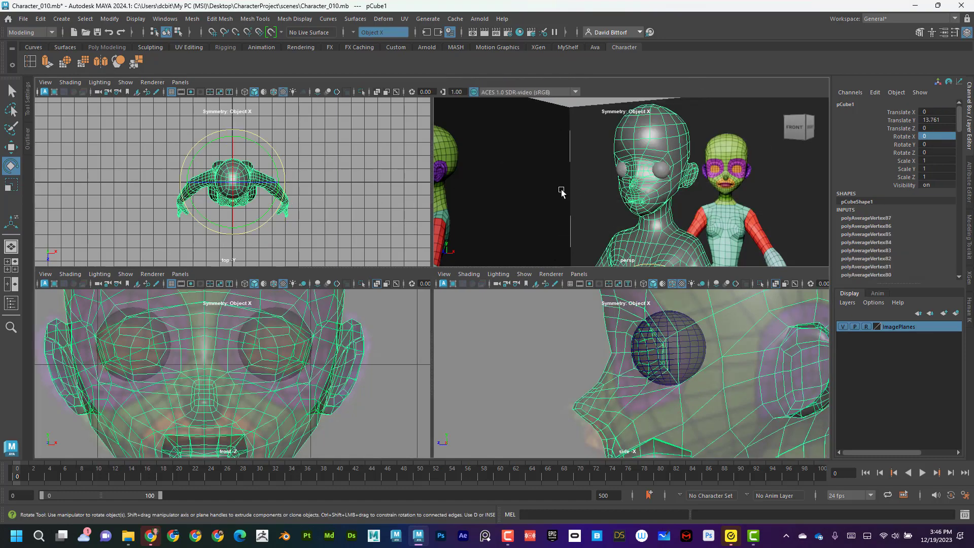
{"action": "key", "text": "space"}
{"action": "left_click_drag", "start_coordinate": [468, 248], "coordinate": [514, 260], "text": "alt"}
{"action": "mouse_move", "coordinate": [513, 261]}
{"action": "right_mouse_down", "text": "alt"}
{"action": "mouse_move", "coordinate": [544, 262]}
{"action": "mouse_move", "coordinate": [511, 252]}
{"action": "right_mouse_up", "text": "alt"}
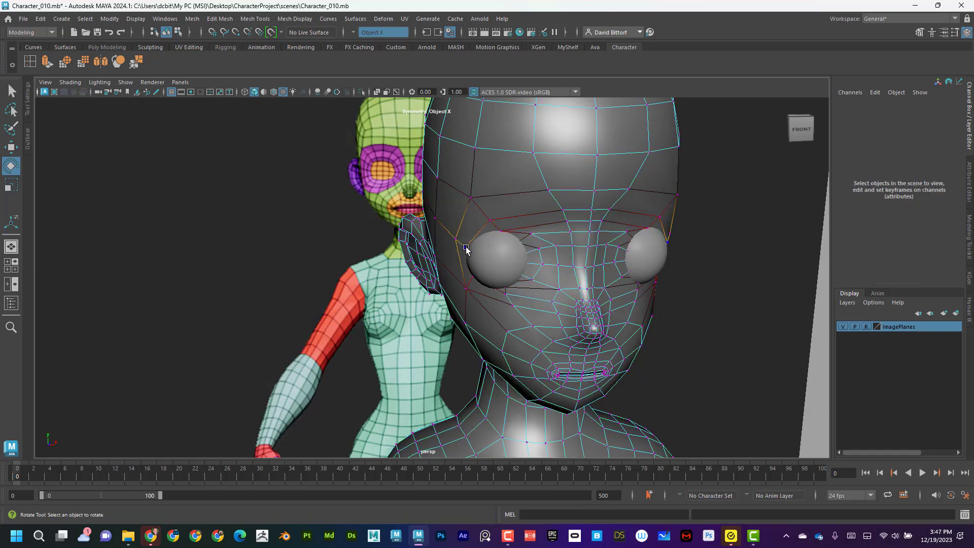
{"action": "left_click", "coordinate": [465, 247]}
{"action": "left_click", "coordinate": [17, 146]}
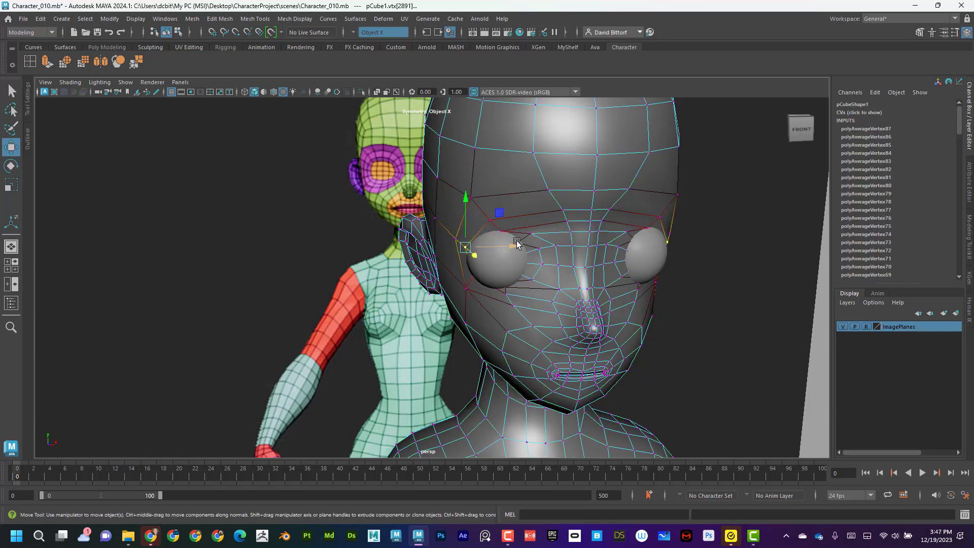
{"action": "left_click_drag", "start_coordinate": [517, 243], "coordinate": [404, 249]}
Step: Push the head mesh's vertices inside the eye socket back into the head behind the eyeball
{"action": "left_click", "coordinate": [508, 285]}
{"action": "left_click", "coordinate": [521, 276]}
{"action": "left_click", "coordinate": [389, 230]}
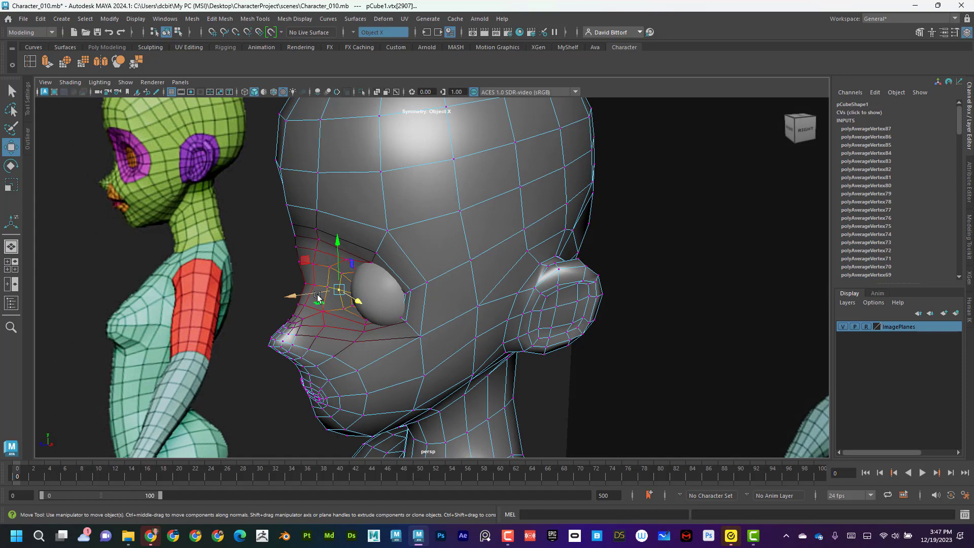
{"action": "left_click_drag", "start_coordinate": [307, 294], "coordinate": [399, 291]}
{"action": "left_click_drag", "start_coordinate": [471, 315], "coordinate": [475, 317]}
{"action": "left_click_drag", "start_coordinate": [476, 317], "coordinate": [540, 237], "text": "alt"}
Step: Nudge another vertex beside the eyeball to refine the socket and return the head mesh to object mode
{"action": "left_click", "coordinate": [561, 226]}
{"action": "left_click_drag", "start_coordinate": [453, 248], "coordinate": [447, 248]}
{"action": "left_click_drag", "start_coordinate": [447, 248], "coordinate": [487, 241], "text": "alt"}
{"action": "right_click_drag", "start_coordinate": [486, 192], "coordinate": [411, 191]}
{"action": "left_click_drag", "start_coordinate": [412, 192], "coordinate": [577, 264], "text": "alt"}
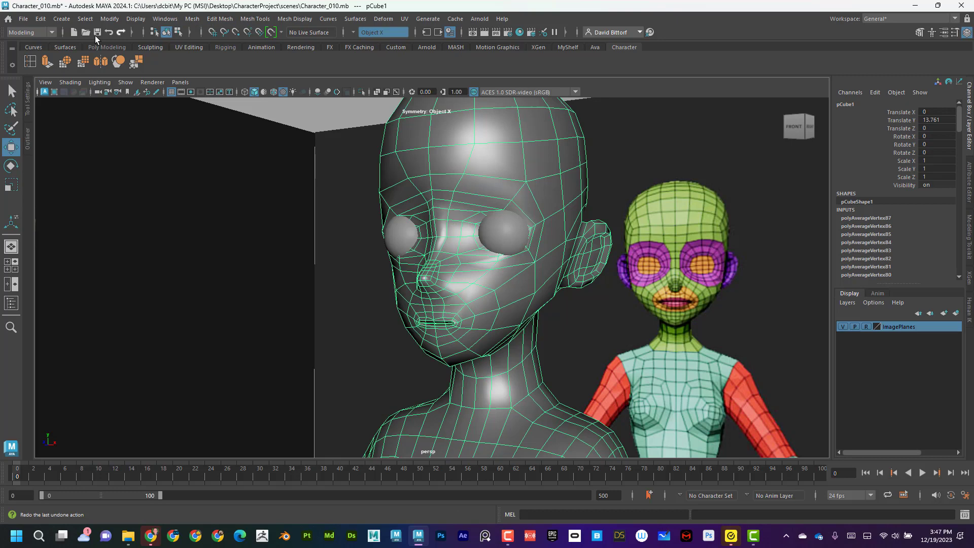
Step: Activate the Sculpt Geometry Tool on the head mesh, enlarging the brush radius to 0.2901 and choosing the Pull operation
{"action": "left_click", "coordinate": [355, 19]}
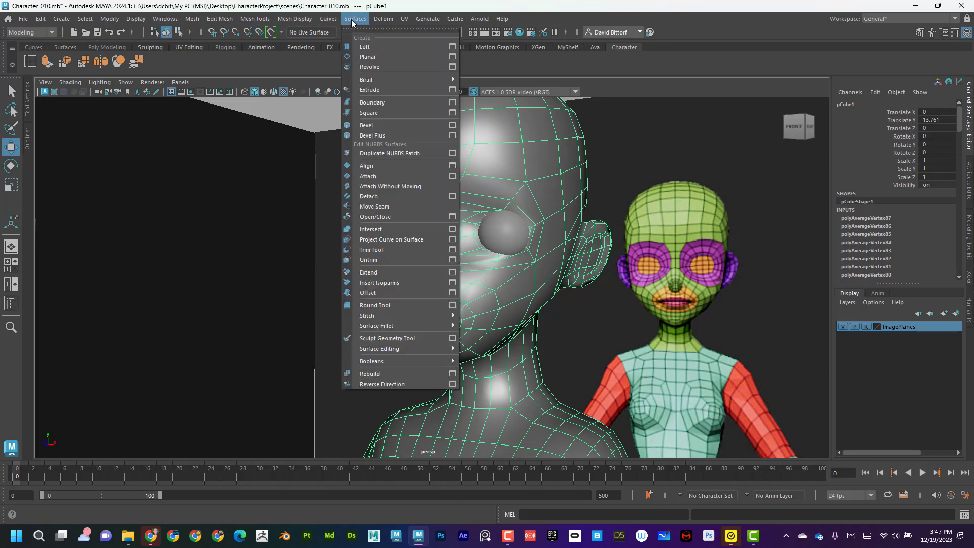
{"action": "left_click", "coordinate": [406, 338]}
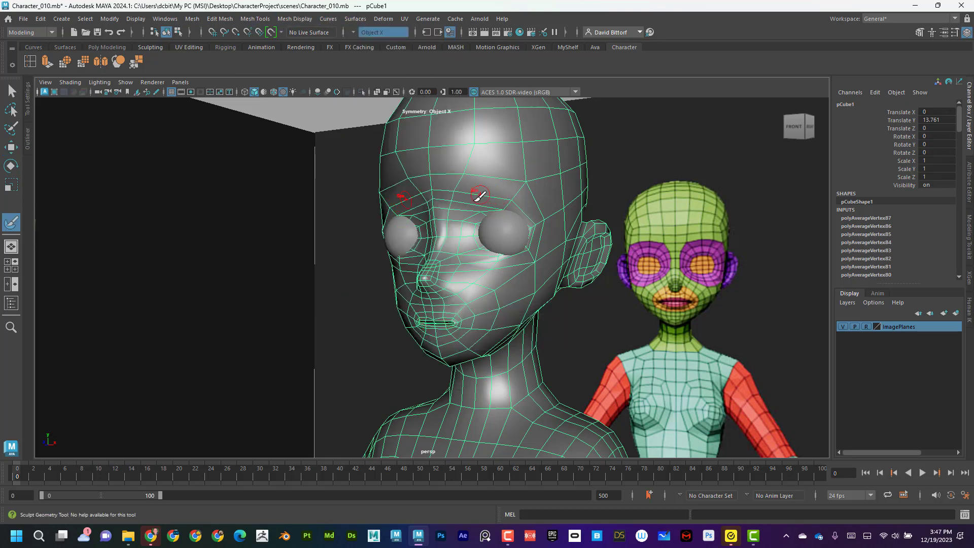
{"action": "double_click", "coordinate": [12, 222]}
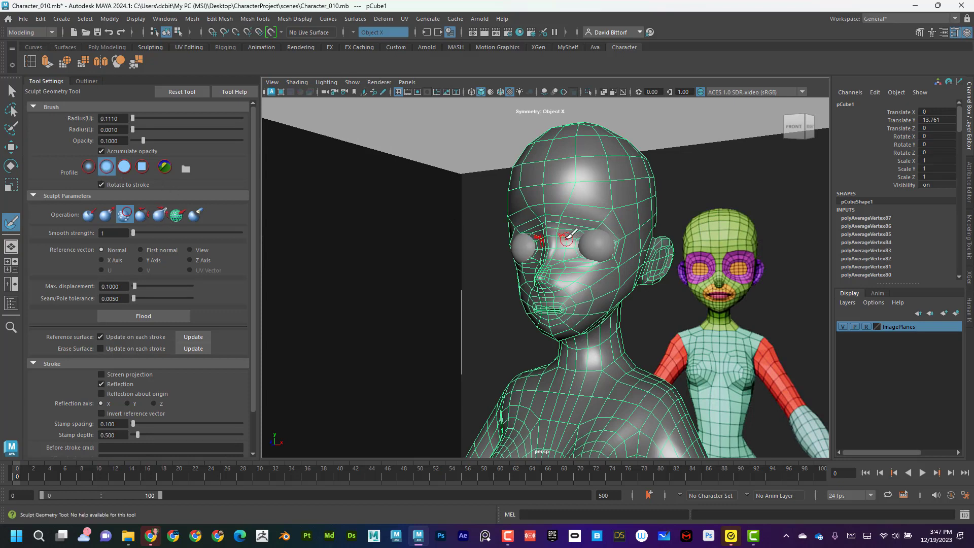
{"action": "left_click_drag", "start_coordinate": [574, 237], "coordinate": [567, 260]}
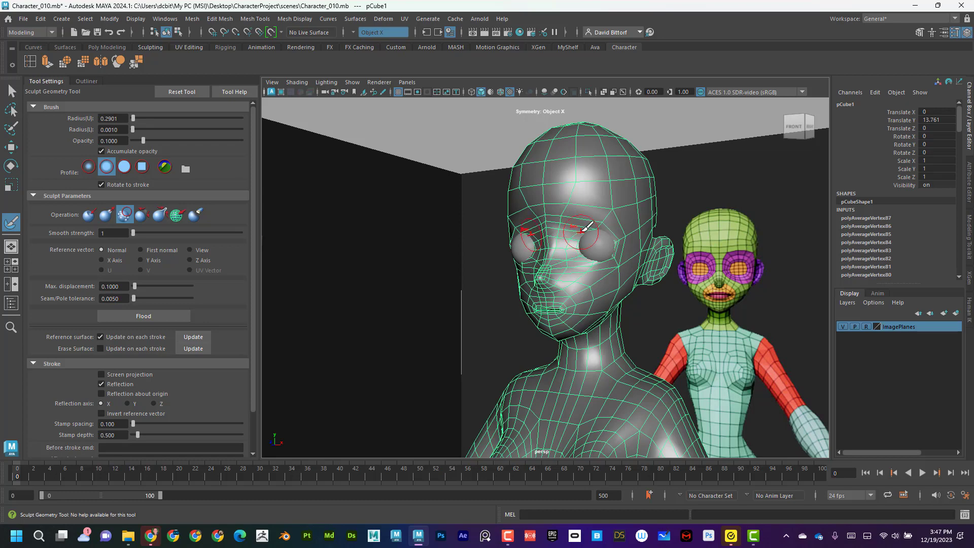
{"action": "left_click", "coordinate": [108, 215]}
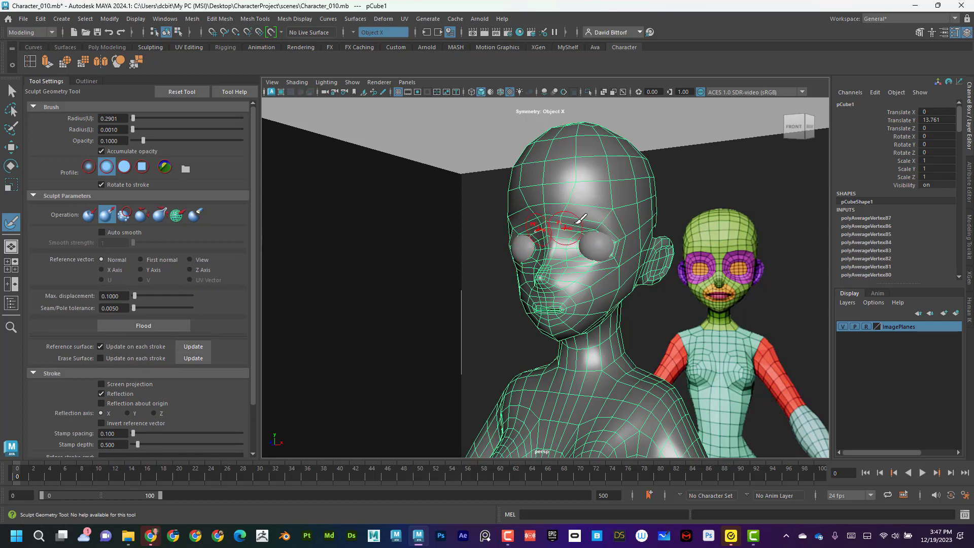
Step: Push the head surface inward around the lower eye sockets using the sculpt brush's Push operation
{"action": "left_click_drag", "start_coordinate": [580, 218], "coordinate": [571, 164], "text": "alt"}
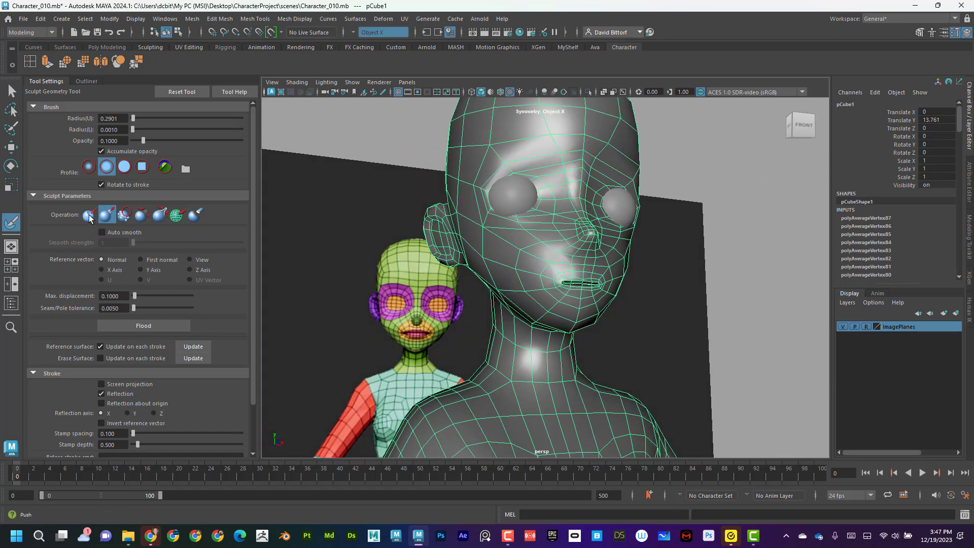
{"action": "left_click", "coordinate": [89, 215]}
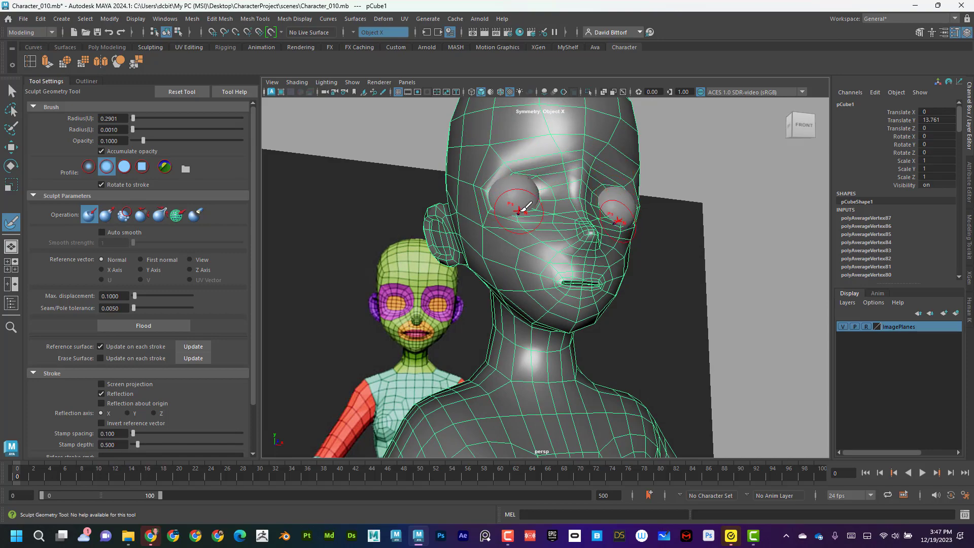
{"action": "left_click_drag", "start_coordinate": [531, 206], "coordinate": [495, 196], "text": "alt"}
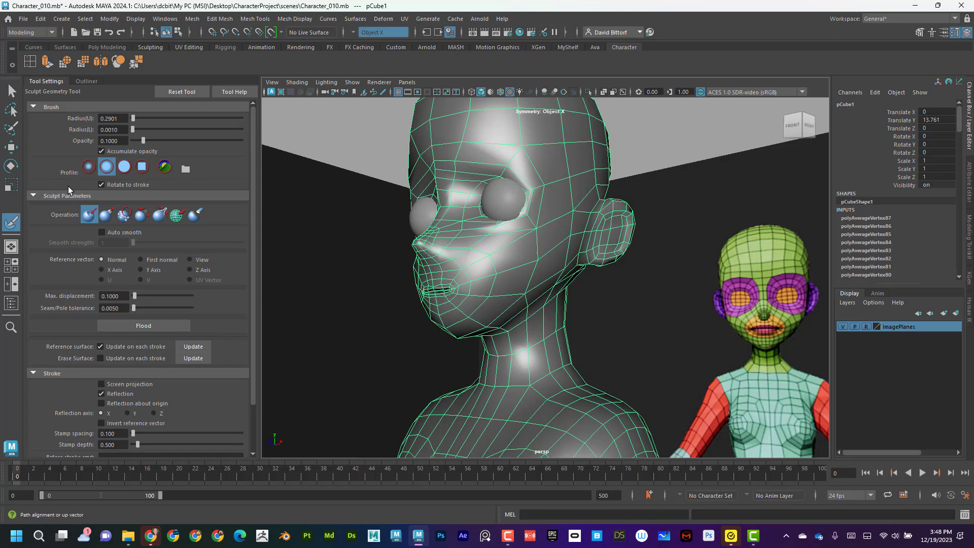
Step: Pull the head surface outward on the cheeks and brow around the eye sockets using the Pull operation
{"action": "left_click", "coordinate": [110, 217]}
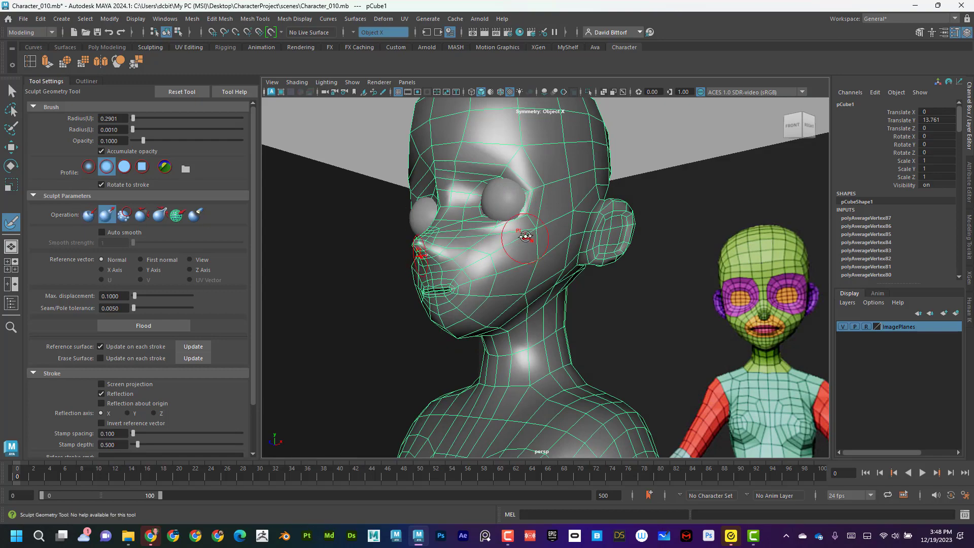
{"action": "mouse_move", "coordinate": [525, 236]}
{"action": "left_mouse_down", "text": "alt"}
{"action": "mouse_move", "coordinate": [596, 208]}
{"action": "mouse_move", "coordinate": [629, 276]}
{"action": "left_mouse_up", "text": "alt"}
{"action": "left_click_drag", "start_coordinate": [615, 314], "coordinate": [556, 254], "text": "alt"}
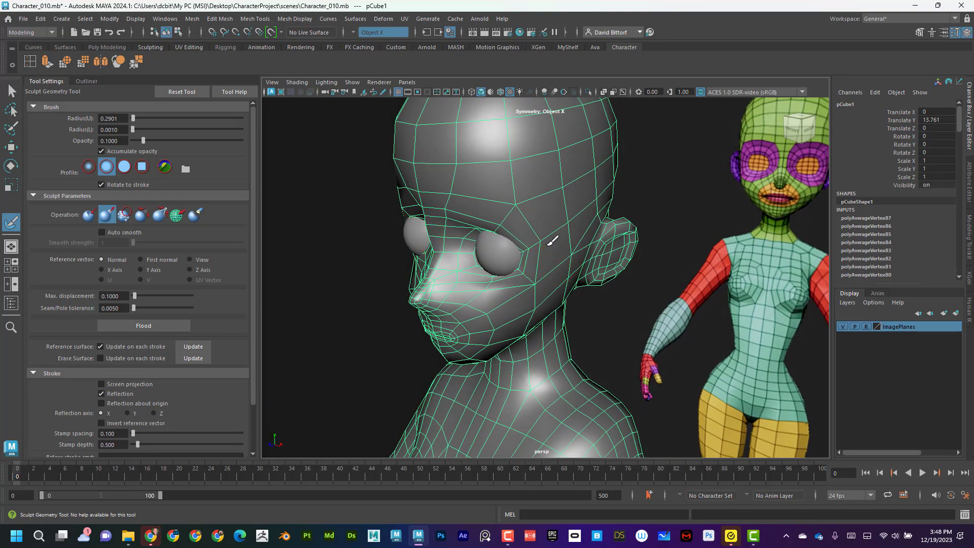
{"action": "left_click_drag", "start_coordinate": [518, 216], "coordinate": [483, 142], "text": "alt"}
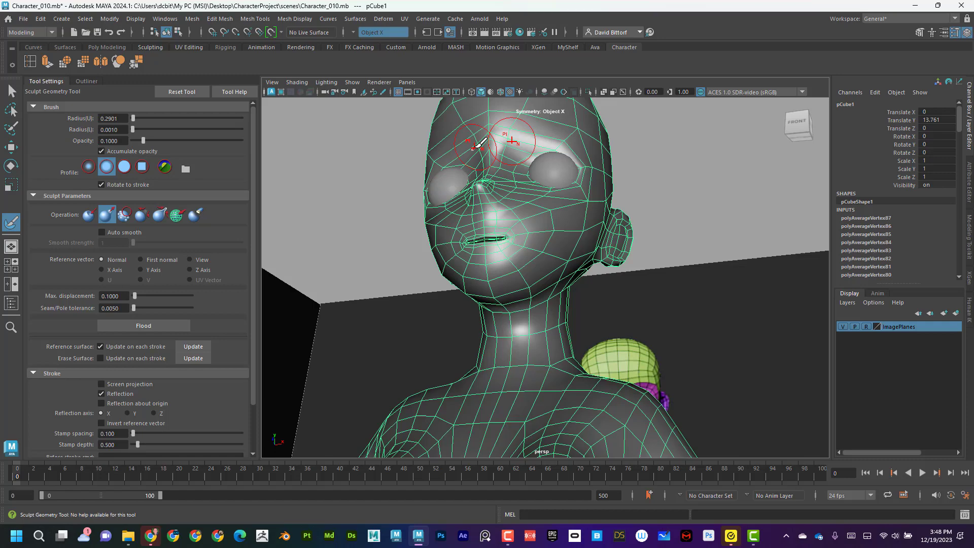
{"action": "left_click_drag", "start_coordinate": [489, 137], "coordinate": [513, 189], "text": "alt"}
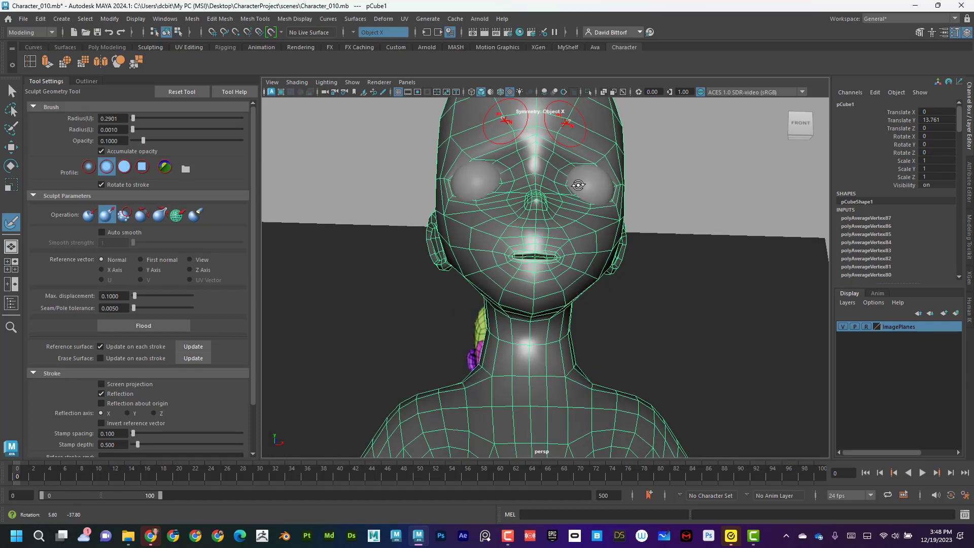
{"action": "mouse_move", "coordinate": [589, 238]}
{"action": "left_mouse_down", "text": "alt"}
{"action": "mouse_move", "coordinate": [558, 133]}
{"action": "mouse_move", "coordinate": [545, 147]}
{"action": "left_mouse_up", "text": "alt"}
Step: Smooth the brow and forehead surface of the head mesh using the Smooth operation
{"action": "left_click", "coordinate": [124, 215]}
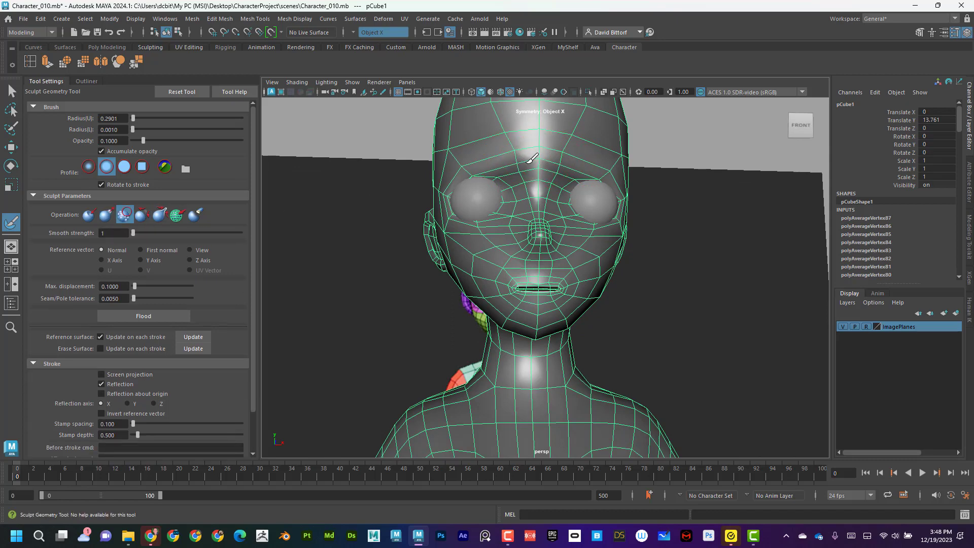
{"action": "left_click_drag", "start_coordinate": [542, 163], "coordinate": [619, 168], "text": "alt"}
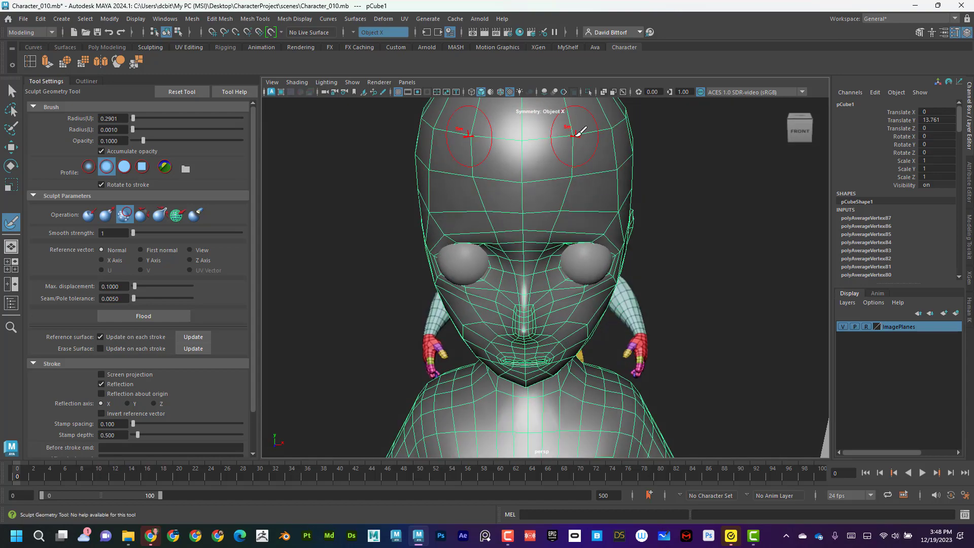
{"action": "left_click_drag", "start_coordinate": [578, 175], "coordinate": [449, 142], "text": "alt"}
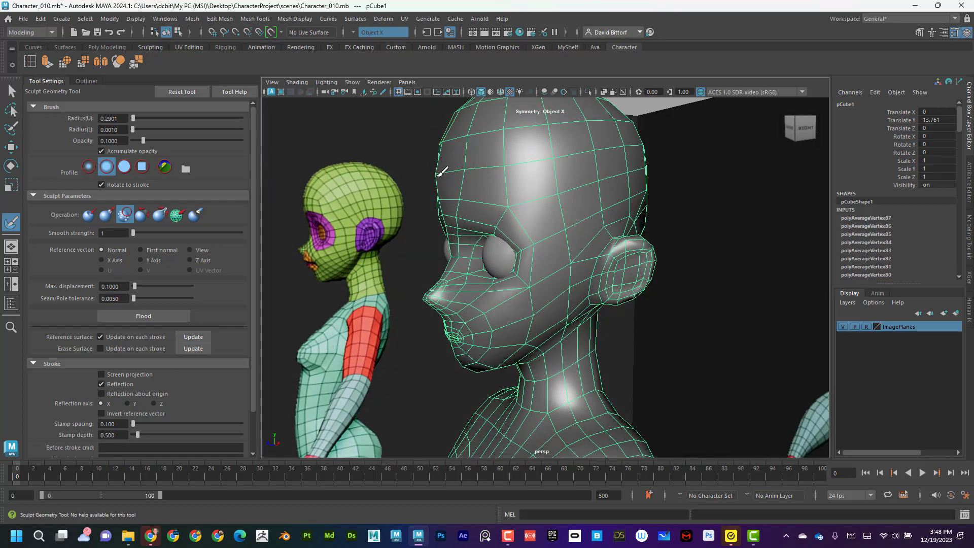
{"action": "left_click_drag", "start_coordinate": [477, 176], "coordinate": [603, 205], "text": "alt"}
{"action": "middle_click_drag", "start_coordinate": [602, 206], "coordinate": [545, 190], "text": "alt"}
{"action": "right_click_drag", "start_coordinate": [546, 190], "coordinate": [633, 198], "text": "alt"}
{"action": "mouse_move", "coordinate": [633, 198]}
{"action": "left_mouse_down", "text": "alt"}
{"action": "mouse_move", "coordinate": [544, 236]}
{"action": "mouse_move", "coordinate": [489, 222]}
{"action": "left_mouse_up", "text": "alt"}
Step: Return to vertex editing with the Move Tool and adjust the head mesh's vertices directly beneath the eyeball
{"action": "left_click", "coordinate": [12, 150]}
{"action": "right_click_drag", "start_coordinate": [507, 234], "coordinate": [487, 248]}
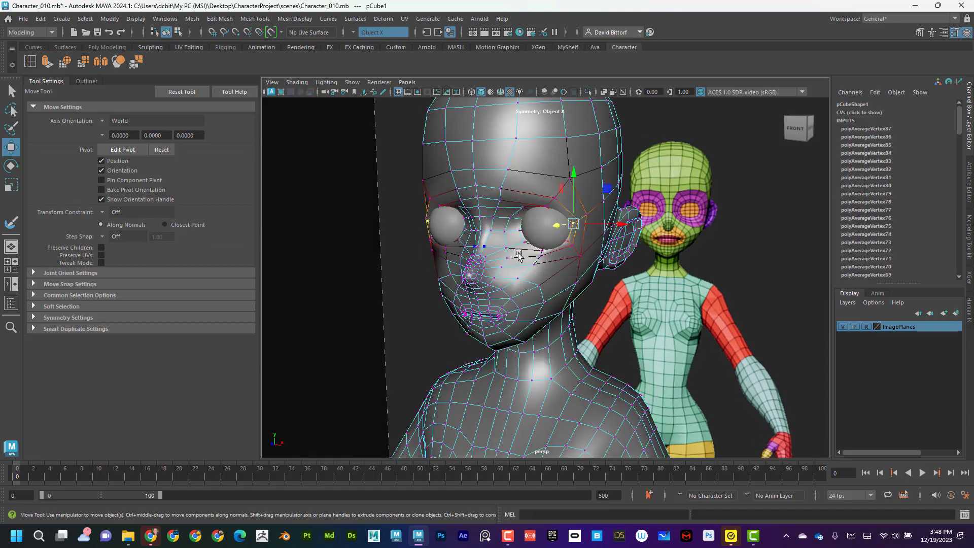
{"action": "left_click", "coordinate": [505, 247]}
{"action": "left_click_drag", "start_coordinate": [506, 247], "coordinate": [550, 252], "text": "alt"}
{"action": "left_click_drag", "start_coordinate": [549, 249], "coordinate": [582, 237], "text": "alt"}
{"action": "left_click", "coordinate": [506, 263]}
{"action": "left_click", "coordinate": [542, 249]}
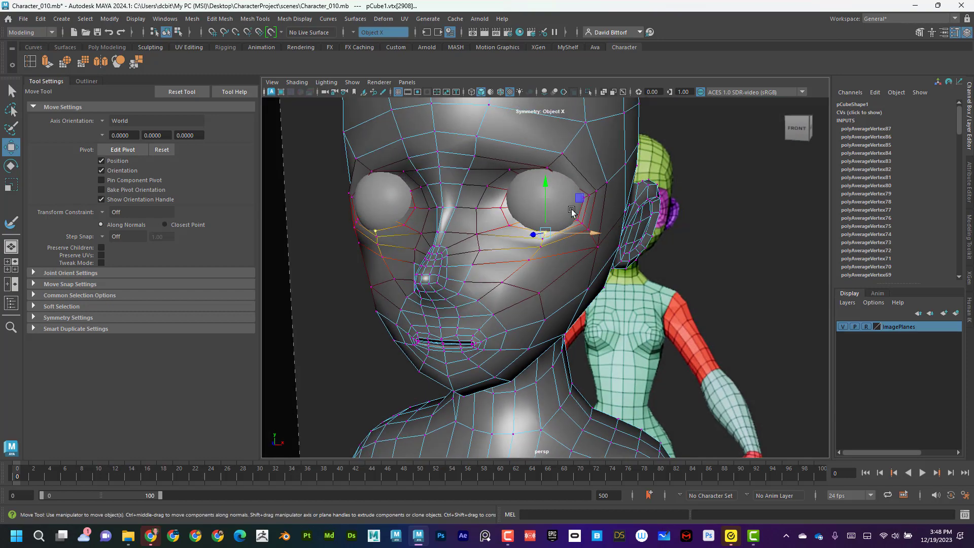
Step: Reposition the vertex at the inner lower edge of the eye socket so it sits closer to the eyeball
{"action": "left_click_drag", "start_coordinate": [572, 210], "coordinate": [599, 237], "text": "alt"}
{"action": "left_click", "coordinate": [512, 251]}
{"action": "left_click_drag", "start_coordinate": [533, 239], "coordinate": [513, 276], "text": "alt"}
{"action": "left_click_drag", "start_coordinate": [499, 282], "coordinate": [556, 272]}
{"action": "key", "text": "b"}
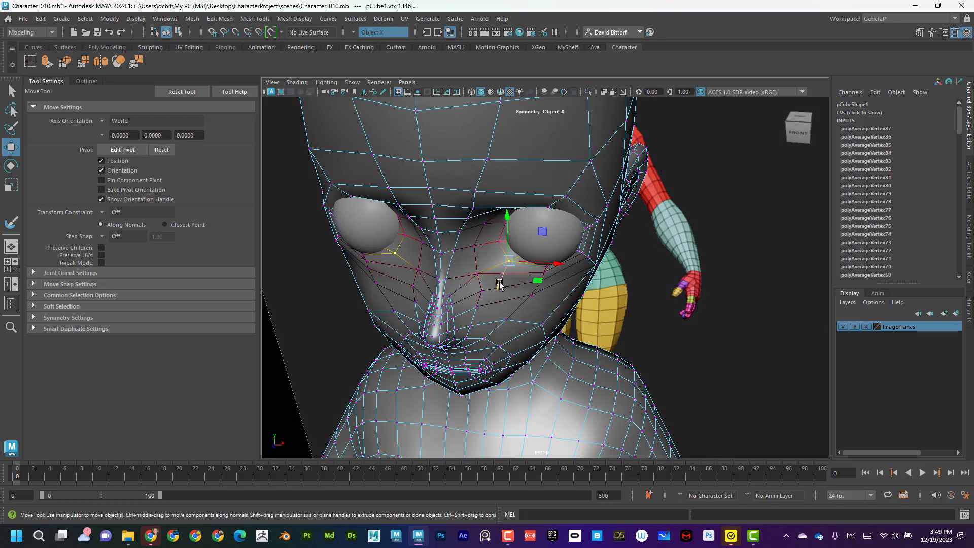
{"action": "middle_click_drag", "start_coordinate": [499, 284], "coordinate": [499, 281]}
{"action": "left_click_drag", "start_coordinate": [500, 279], "coordinate": [501, 279]}
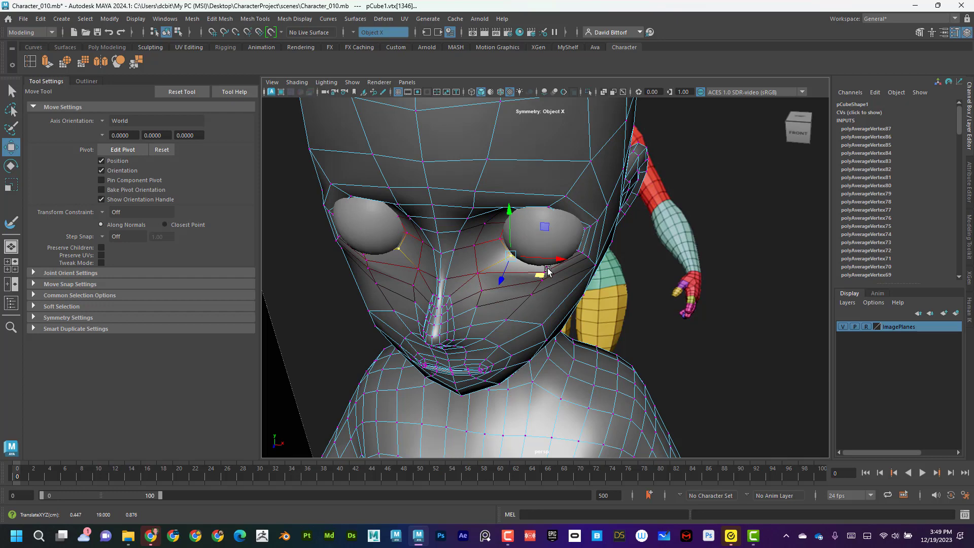
Step: Move the vertices along the eye socket's lower and outer edge to follow the eyeball's contour
{"action": "left_click", "coordinate": [547, 264]}
{"action": "middle_click_drag", "start_coordinate": [545, 279], "coordinate": [547, 283]}
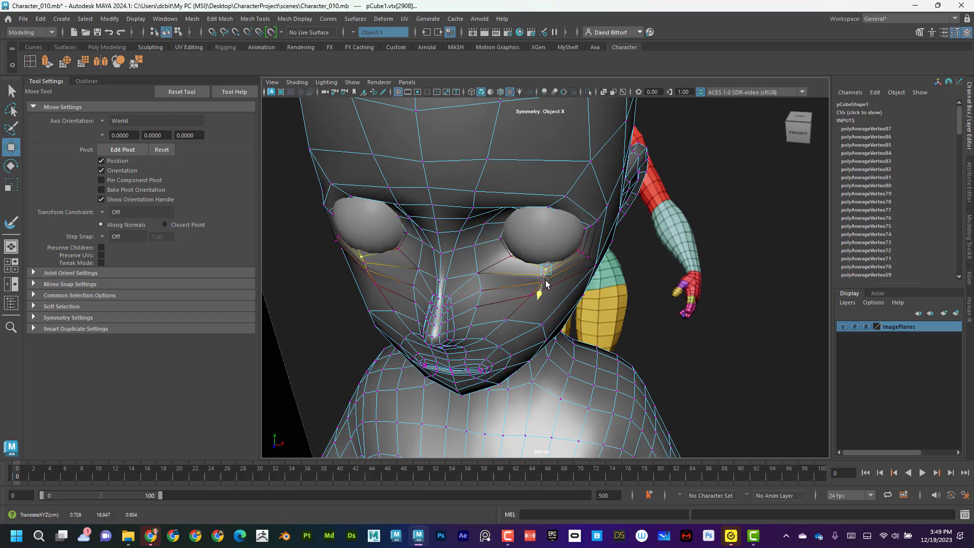
{"action": "left_click", "coordinate": [577, 251]}
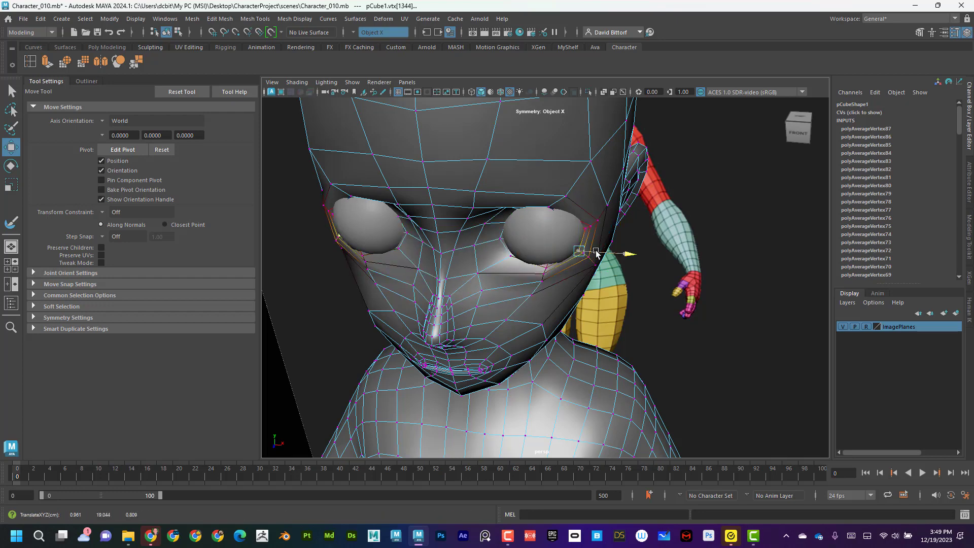
{"action": "left_click", "coordinate": [583, 227]}
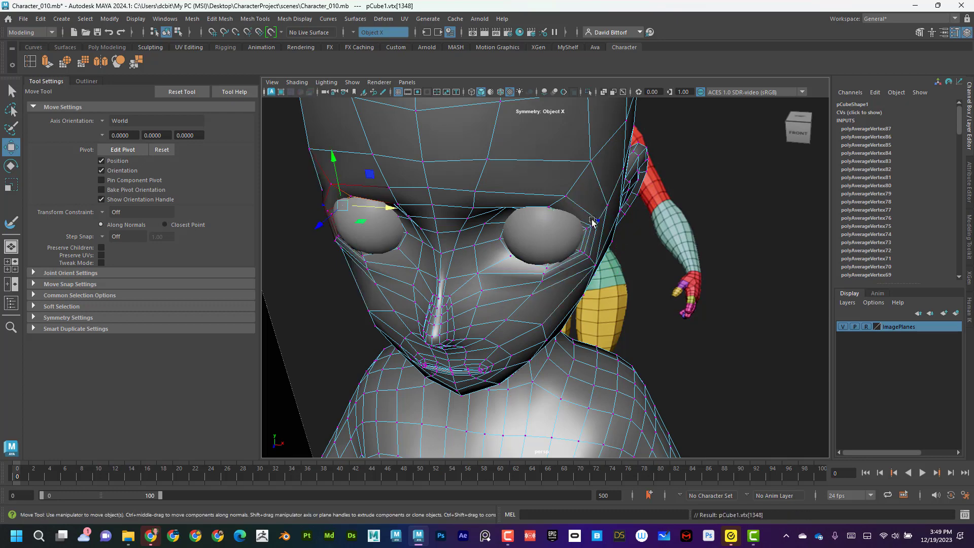
Step: Adjust the vertex at the eye socket's upper edge and the one at its outer corner to fit the eyeball
{"action": "left_click", "coordinate": [550, 205]}
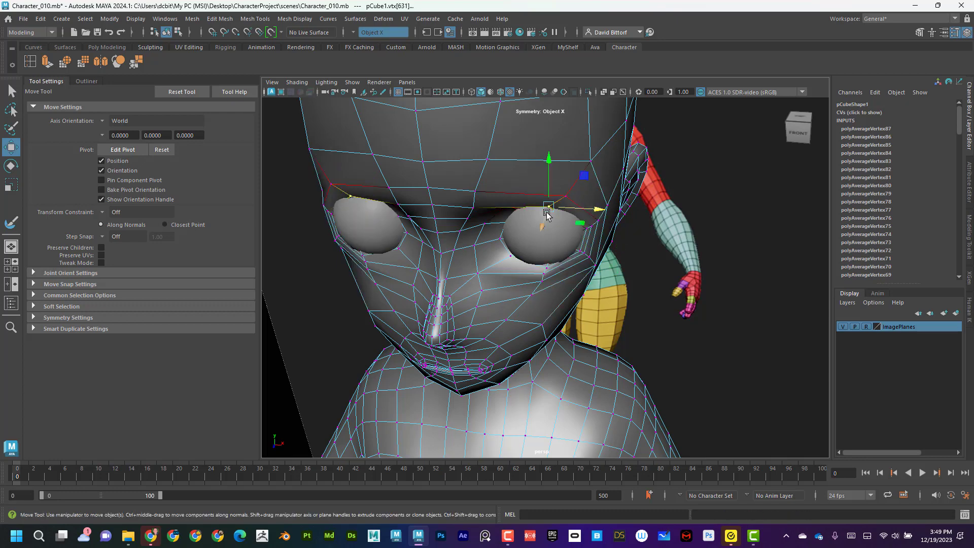
{"action": "left_click_drag", "start_coordinate": [547, 215], "coordinate": [609, 232]}
{"action": "left_click", "coordinate": [563, 218]}
{"action": "left_click", "coordinate": [596, 223]}
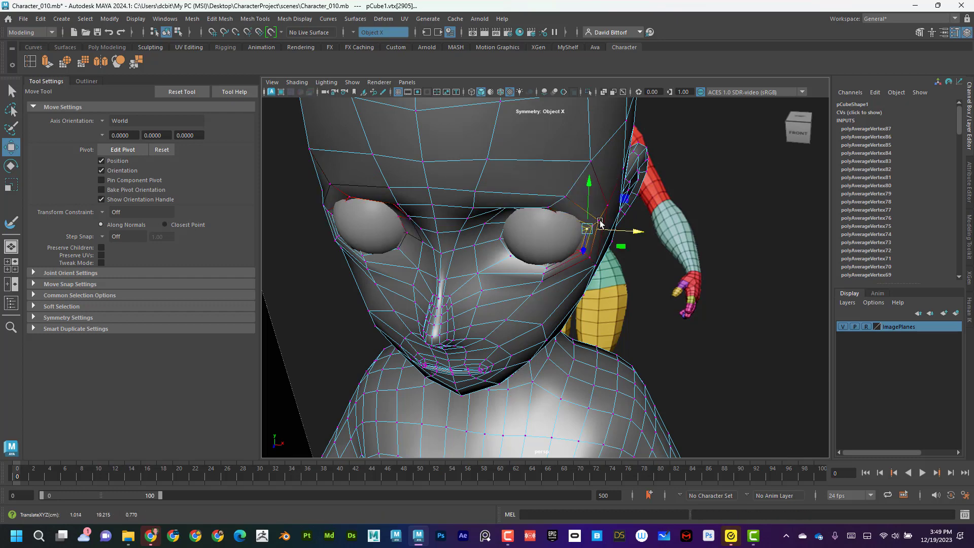
Step: Raise the vertices along the brow above the eyeball and pull the vertex beside the outer eye corner outward
{"action": "left_click", "coordinate": [565, 196]}
{"action": "left_click_drag", "start_coordinate": [566, 189], "coordinate": [567, 185]}
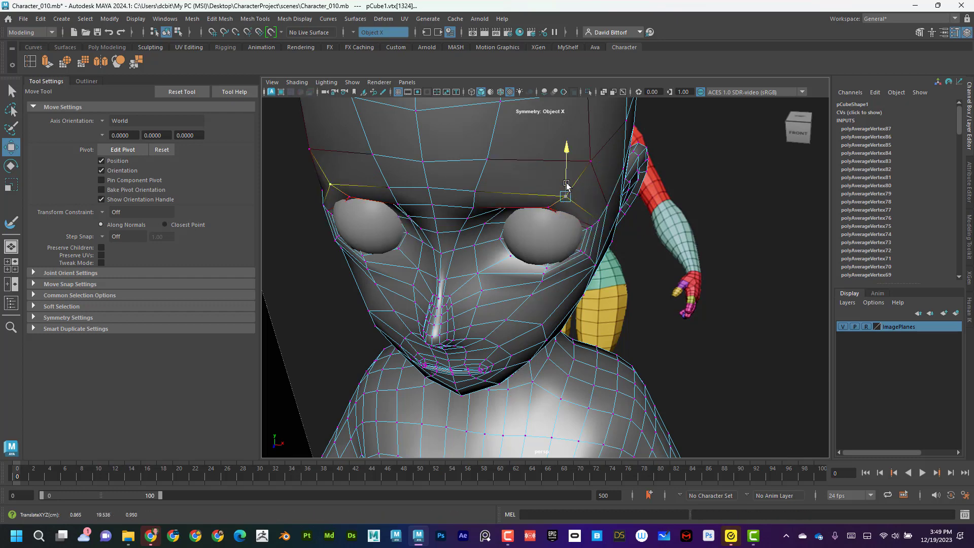
{"action": "left_click", "coordinate": [597, 223]}
{"action": "left_click_drag", "start_coordinate": [608, 223], "coordinate": [615, 223]}
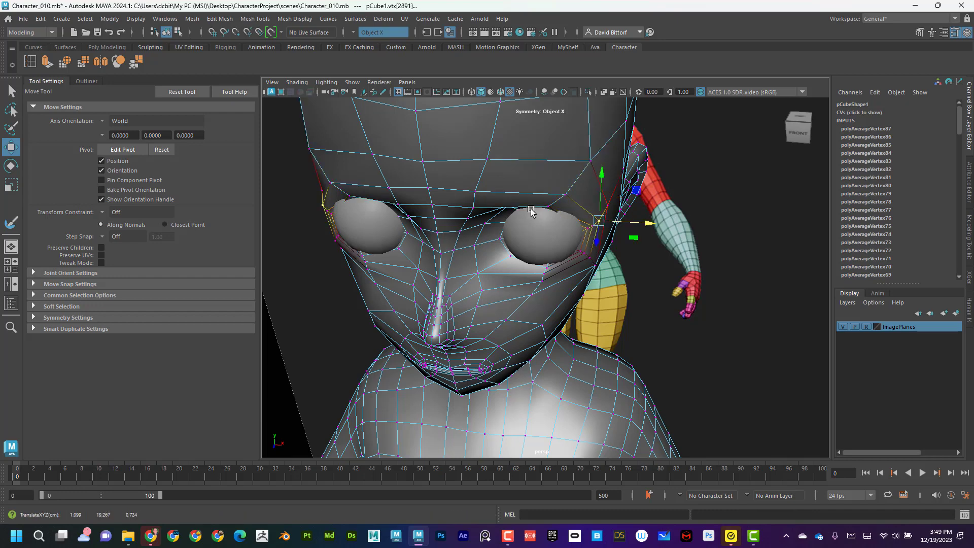
{"action": "left_click", "coordinate": [509, 205]}
{"action": "left_click_drag", "start_coordinate": [508, 171], "coordinate": [504, 171]}
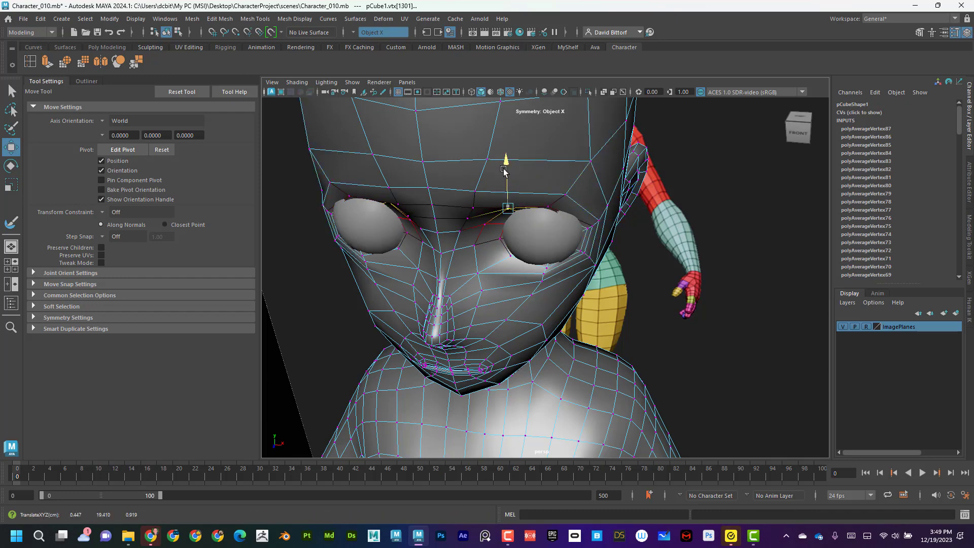
Step: Refine the vertices below the eyeball and return the head mesh to object mode
{"action": "left_click_drag", "start_coordinate": [535, 221], "coordinate": [595, 265], "text": "alt"}
{"action": "left_click", "coordinate": [518, 253]}
{"action": "left_click", "coordinate": [580, 279]}
{"action": "scroll", "coordinate": [595, 266], "scroll_direction": "up", "scroll_amount": 3}
{"action": "left_click_drag", "start_coordinate": [512, 266], "coordinate": [558, 284], "text": "alt"}
{"action": "right_click_drag", "start_coordinate": [533, 234], "coordinate": [577, 219]}
{"action": "left_click_drag", "start_coordinate": [570, 263], "coordinate": [504, 265], "text": "alt"}
Step: Smooth the head mesh around the eye sockets with the Sculpt Geometry Tool at radius 0.2026, and deselect the mesh
{"action": "left_click", "coordinate": [11, 224]}
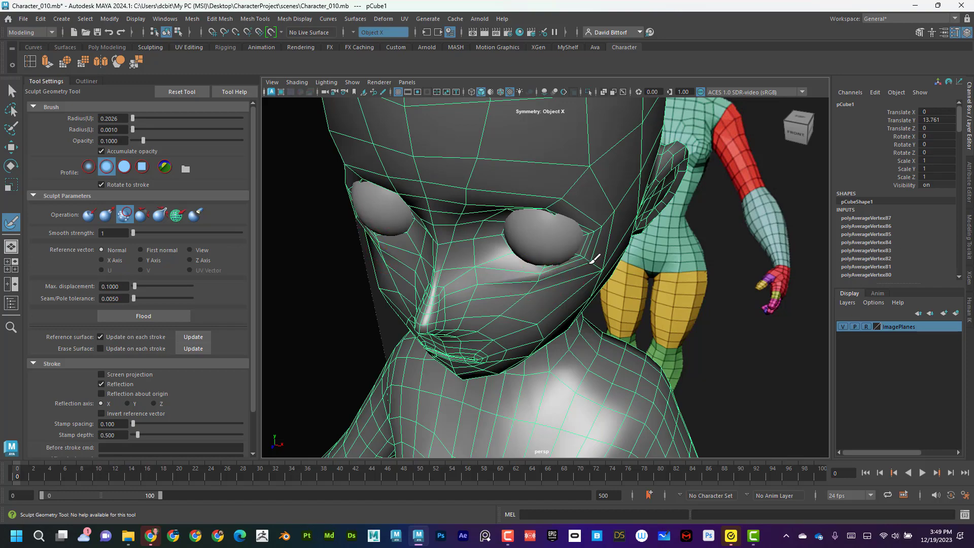
{"action": "mouse_move", "coordinate": [581, 284]}
{"action": "left_mouse_down", "text": "alt"}
{"action": "mouse_move", "coordinate": [563, 247]}
{"action": "mouse_move", "coordinate": [527, 239]}
{"action": "mouse_move", "coordinate": [497, 265]}
{"action": "left_mouse_up", "text": "alt"}
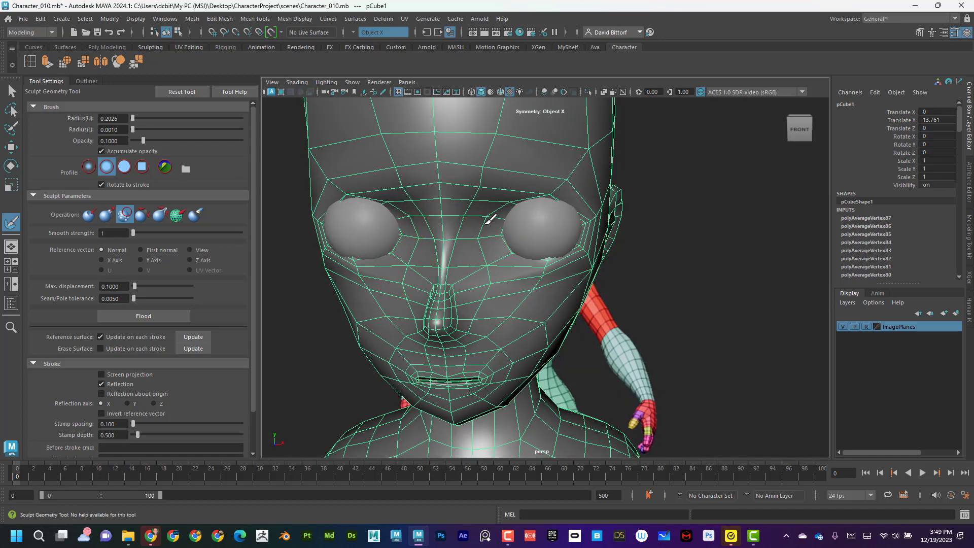
{"action": "scroll", "coordinate": [612, 203], "scroll_direction": "down", "scroll_amount": 5}
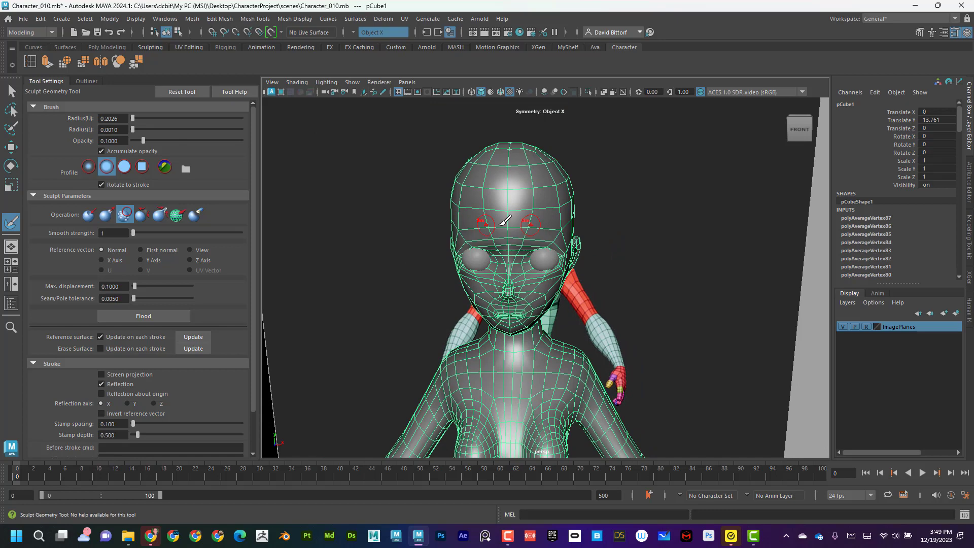
{"action": "left_click_drag", "start_coordinate": [611, 203], "coordinate": [529, 213], "text": "alt"}
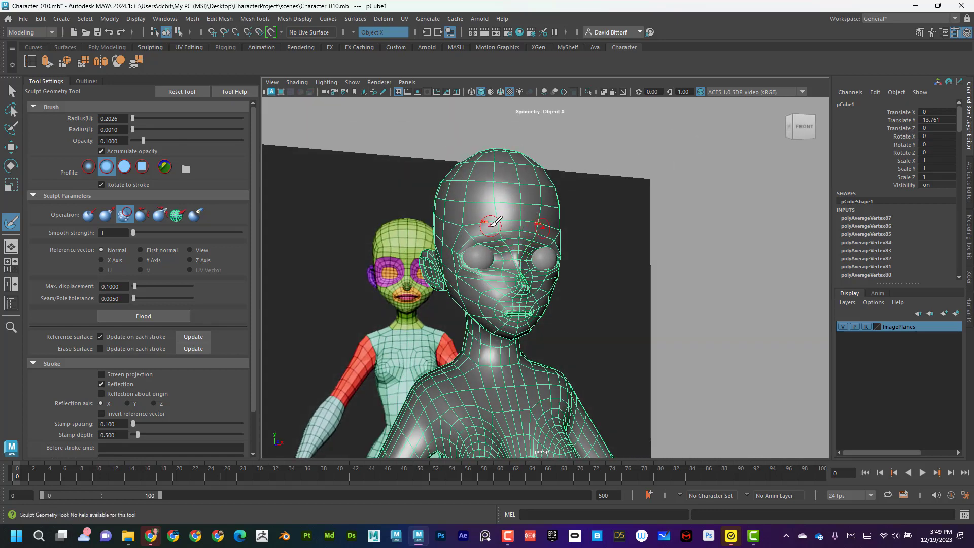
{"action": "scroll", "coordinate": [400, 250], "scroll_direction": "down", "scroll_amount": 5}
{"action": "left_click_drag", "start_coordinate": [400, 250], "coordinate": [185, 162], "text": "alt"}
{"action": "key", "text": "q"}
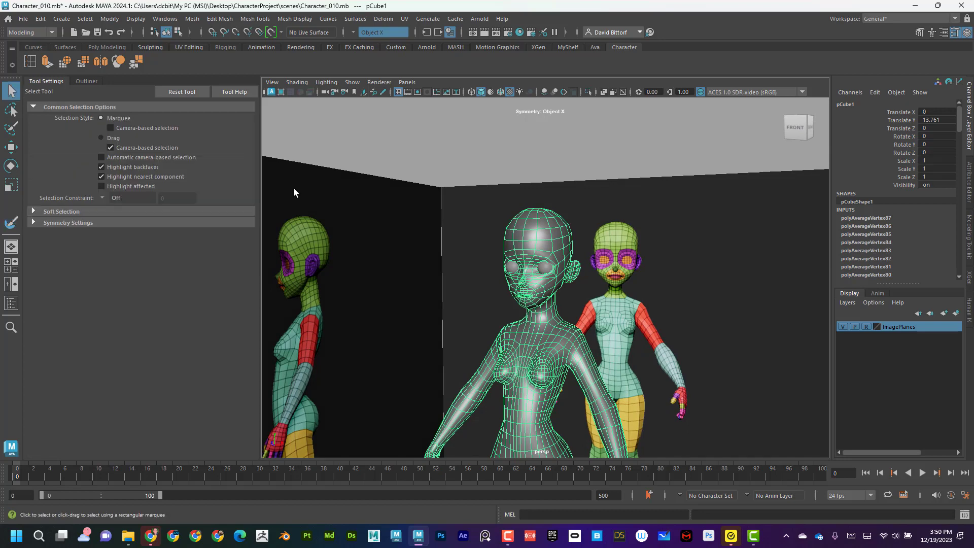
{"action": "right_click_drag", "start_coordinate": [543, 222], "coordinate": [571, 207]}
{"action": "left_click", "coordinate": [661, 224]}
Step: Select the head mesh's cheek vertex below the eye socket and reposition it with the Move Tool
{"action": "middle_click_drag", "start_coordinate": [642, 223], "coordinate": [618, 192], "text": "alt"}
{"action": "left_click_drag", "start_coordinate": [624, 192], "coordinate": [492, 266], "text": "alt"}
{"action": "left_click", "coordinate": [476, 278]}
{"action": "right_click_drag", "start_coordinate": [470, 269], "coordinate": [429, 235]}
{"action": "left_click", "coordinate": [475, 268]}
{"action": "left_click_drag", "start_coordinate": [502, 275], "coordinate": [222, 161], "text": "alt"}
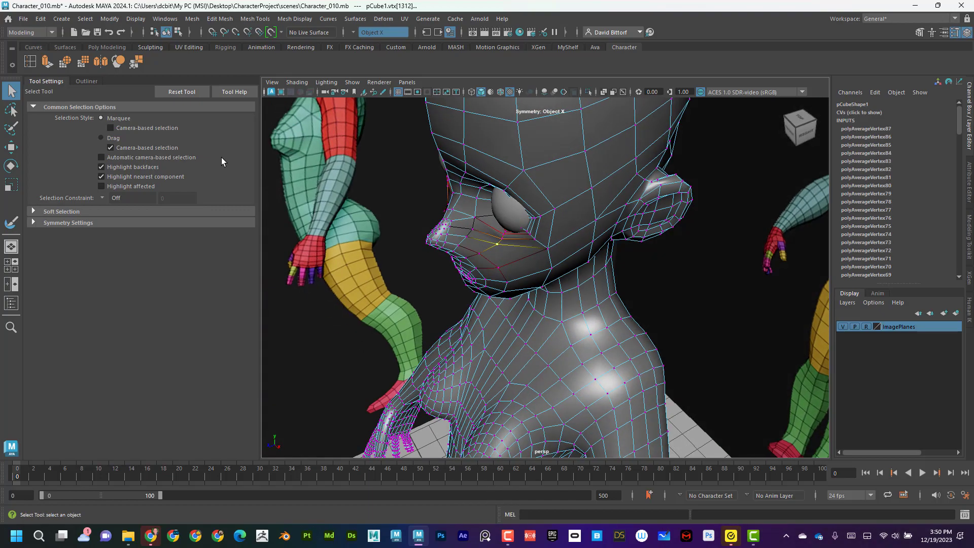
{"action": "left_click", "coordinate": [11, 147]}
{"action": "left_click_drag", "start_coordinate": [558, 254], "coordinate": [671, 259], "text": "alt"}
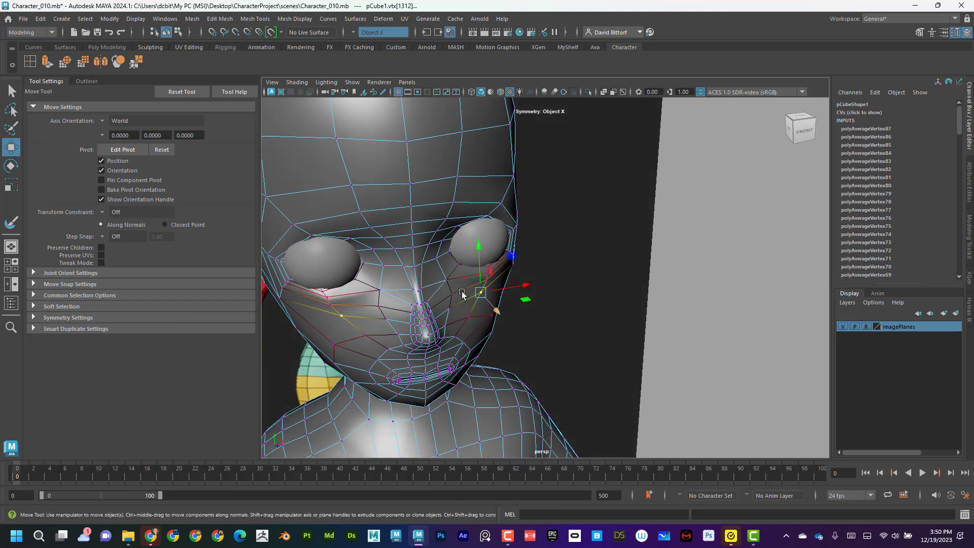
{"action": "left_click_drag", "start_coordinate": [463, 293], "coordinate": [544, 234], "text": "alt"}
Step: Adjust another vertex below the eyeball, return the head mesh to object mode and clear the selection
{"action": "key", "text": "b"}
{"action": "left_click", "coordinate": [531, 259]}
{"action": "left_click_drag", "start_coordinate": [537, 241], "coordinate": [559, 218], "text": "alt"}
{"action": "right_click_drag", "start_coordinate": [524, 233], "coordinate": [574, 217]}
{"action": "left_click_drag", "start_coordinate": [587, 262], "coordinate": [640, 316], "text": "alt"}
{"action": "right_click_drag", "start_coordinate": [640, 316], "coordinate": [381, 282], "text": "alt"}
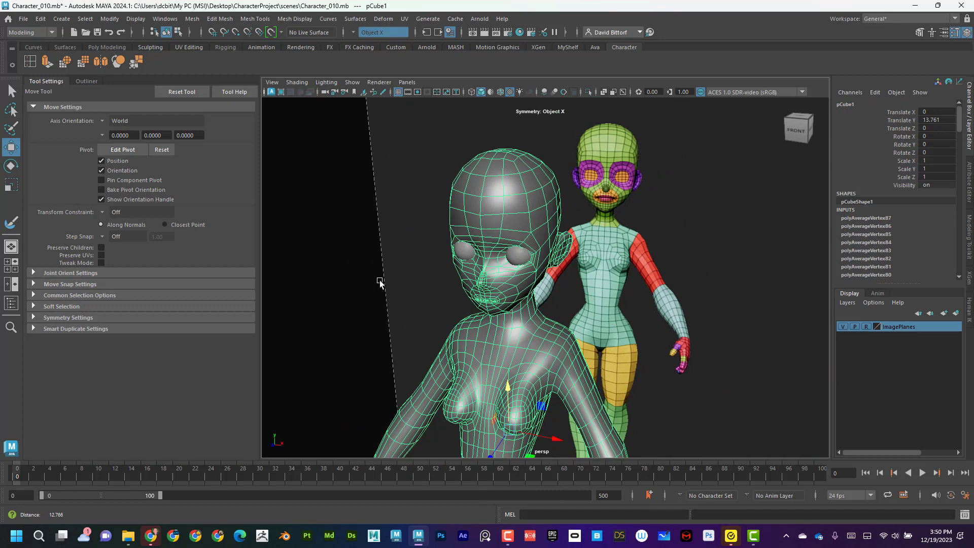
{"action": "mouse_move", "coordinate": [589, 198]}
{"action": "left_mouse_down", "text": "alt"}
{"action": "mouse_move", "coordinate": [690, 222]}
{"action": "mouse_move", "coordinate": [602, 204]}
{"action": "left_mouse_up", "text": "alt"}
{"action": "left_click", "coordinate": [679, 218]}
Step: Soften the edges of the character's head and body mesh and deselect it
{"action": "left_click", "coordinate": [570, 227]}
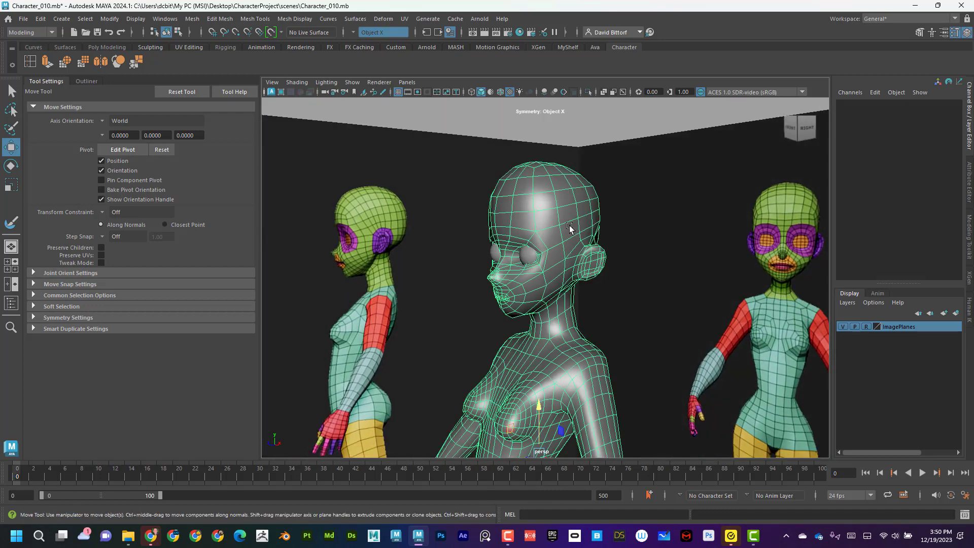
{"action": "left_click", "coordinate": [295, 19]}
{"action": "left_click", "coordinate": [321, 109]}
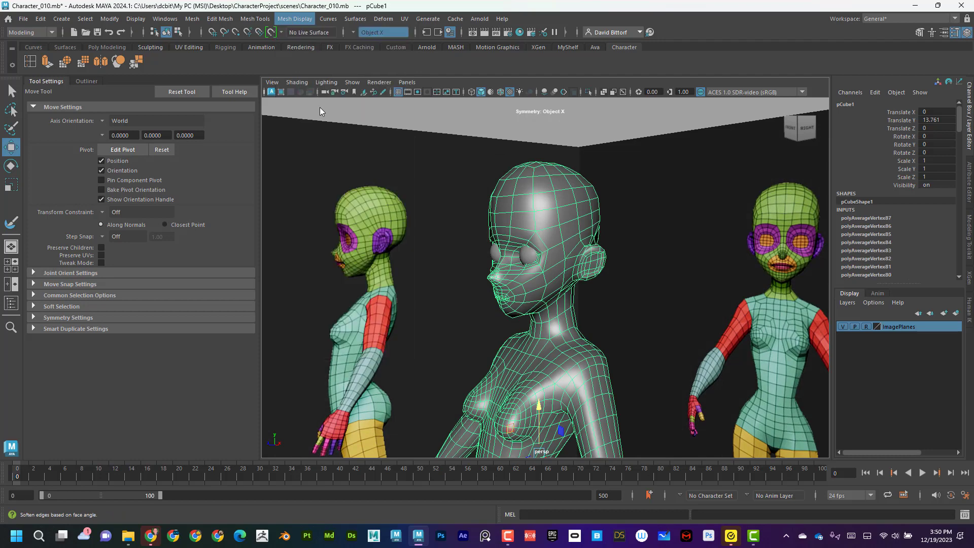
{"action": "left_click", "coordinate": [539, 113]}
Step: Select the mirrored eyeball spheres and set their X rotation to 90 so the poles face forward
{"action": "left_click_drag", "start_coordinate": [543, 166], "coordinate": [615, 250], "text": "alt"}
{"action": "scroll", "coordinate": [618, 243], "scroll_direction": "up", "scroll_amount": 3}
{"action": "left_click", "coordinate": [598, 252]}
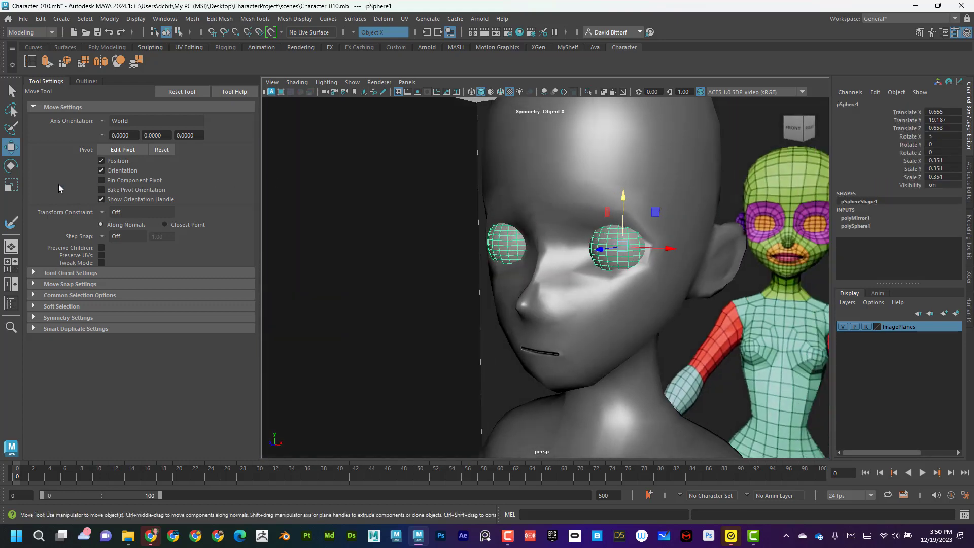
{"action": "left_click", "coordinate": [10, 165]}
{"action": "left_click_drag", "start_coordinate": [629, 213], "coordinate": [591, 274]}
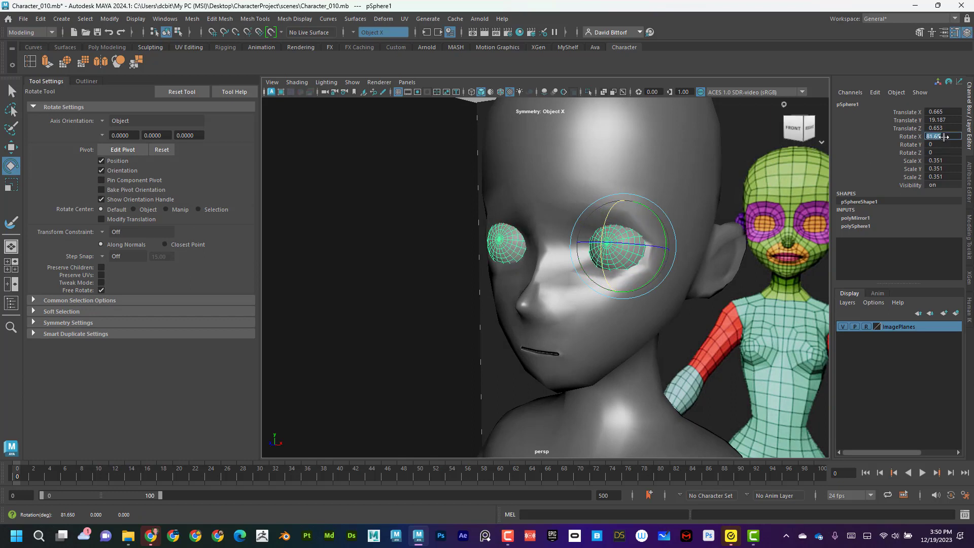
{"action": "type", "text": "90"}
{"action": "key", "text": "Return"}
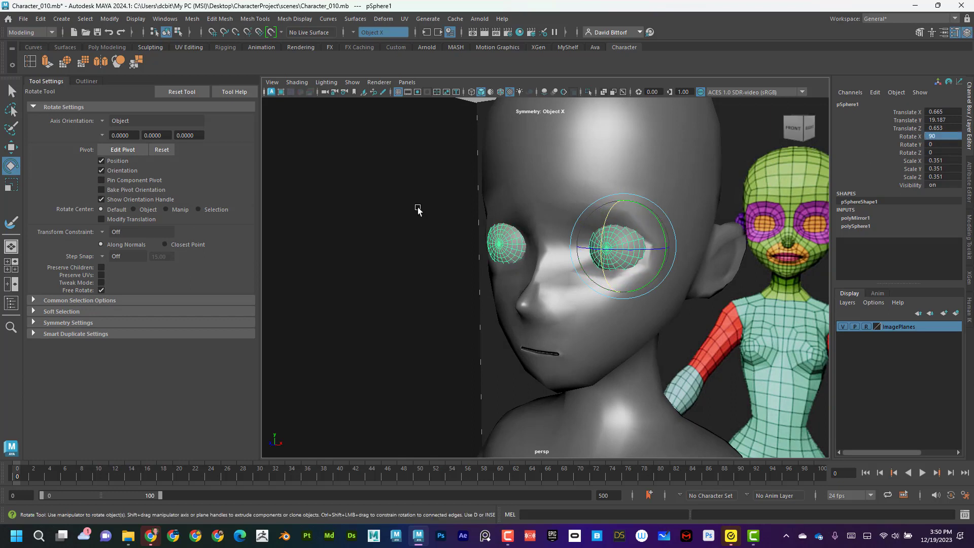
Step: Deselect the eyeballs and turn on the wireframe overlay on the shaded character
{"action": "left_click", "coordinate": [584, 227]}
{"action": "left_click", "coordinate": [501, 92]}
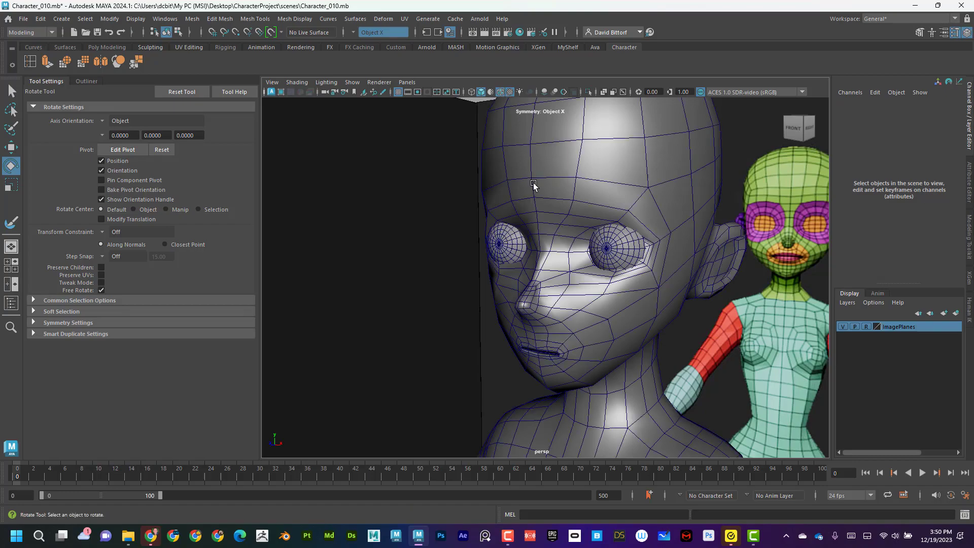
{"action": "left_click_drag", "start_coordinate": [533, 184], "coordinate": [642, 206], "text": "alt"}
{"action": "right_click_drag", "start_coordinate": [642, 205], "coordinate": [526, 220], "text": "alt"}
{"action": "mouse_move", "coordinate": [526, 220]}
{"action": "left_mouse_down", "text": "alt"}
{"action": "mouse_move", "coordinate": [628, 229]}
{"action": "mouse_move", "coordinate": [655, 199]}
{"action": "mouse_move", "coordinate": [475, 184]}
{"action": "left_mouse_up", "text": "alt"}
{"action": "middle_click_drag", "start_coordinate": [476, 184], "coordinate": [494, 272], "text": "alt"}
{"action": "right_click_drag", "start_coordinate": [495, 271], "coordinate": [540, 288], "text": "alt"}
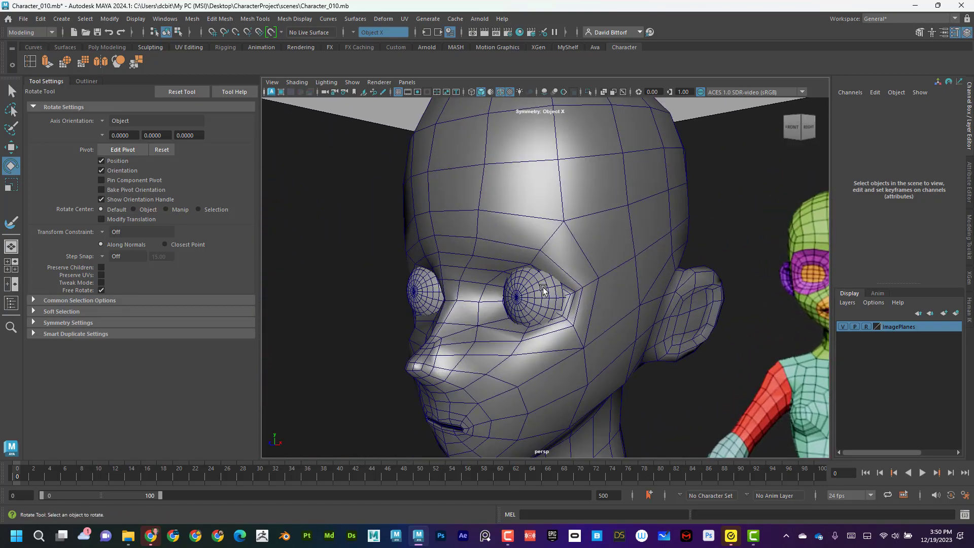
Step: Separate the combined eyeball mesh into two individual objects and clear the selection
{"action": "left_click", "coordinate": [540, 288]}
{"action": "left_click_drag", "start_coordinate": [574, 294], "coordinate": [543, 250], "text": "alt"}
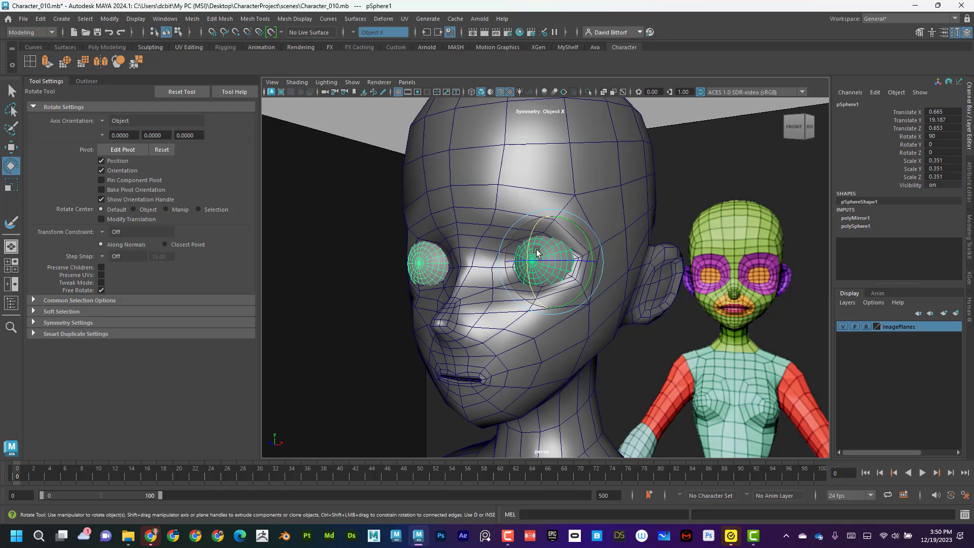
{"action": "left_click", "coordinate": [193, 21]}
{"action": "left_click", "coordinate": [211, 67]}
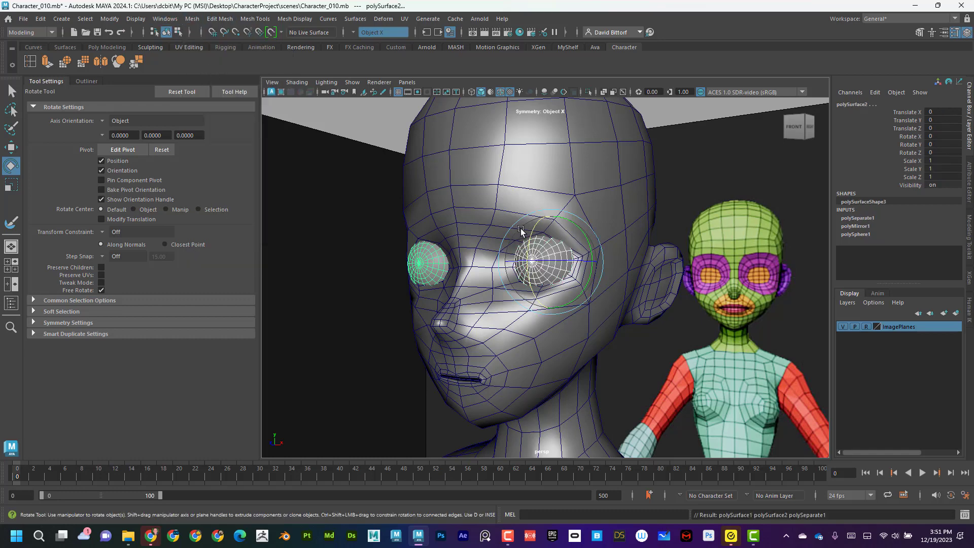
{"action": "left_click", "coordinate": [325, 125]}
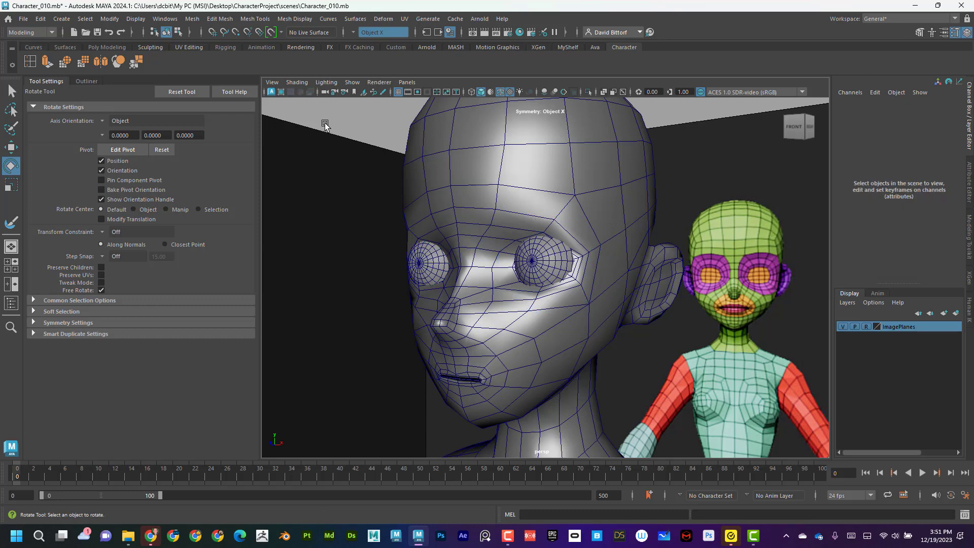
Step: Try rotating the nearer separated eyeball on its own and undo the rotation
{"action": "left_click", "coordinate": [528, 260]}
{"action": "left_click_drag", "start_coordinate": [528, 260], "coordinate": [548, 259]}
{"action": "key", "text": "ctrl+z"}
Step: Select the farther eyeball, test its rotation about the existing pivot, undo it and center the pivot
{"action": "left_click", "coordinate": [426, 259], "text": "shift"}
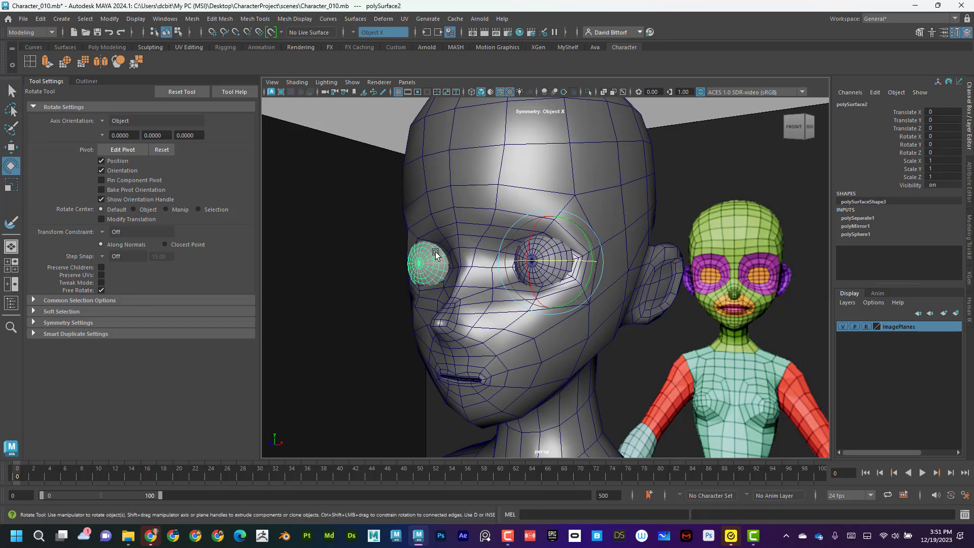
{"action": "mouse_move", "coordinate": [487, 289]}
{"action": "left_mouse_down", "text": "alt"}
{"action": "mouse_move", "coordinate": [512, 279]}
{"action": "mouse_move", "coordinate": [496, 273]}
{"action": "left_mouse_up", "text": "alt"}
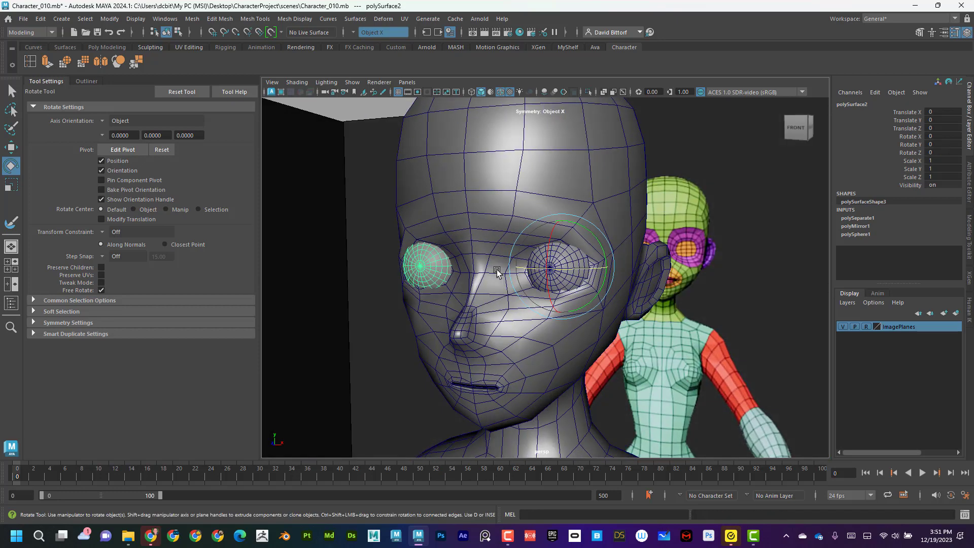
{"action": "left_click_drag", "start_coordinate": [566, 271], "coordinate": [572, 268]}
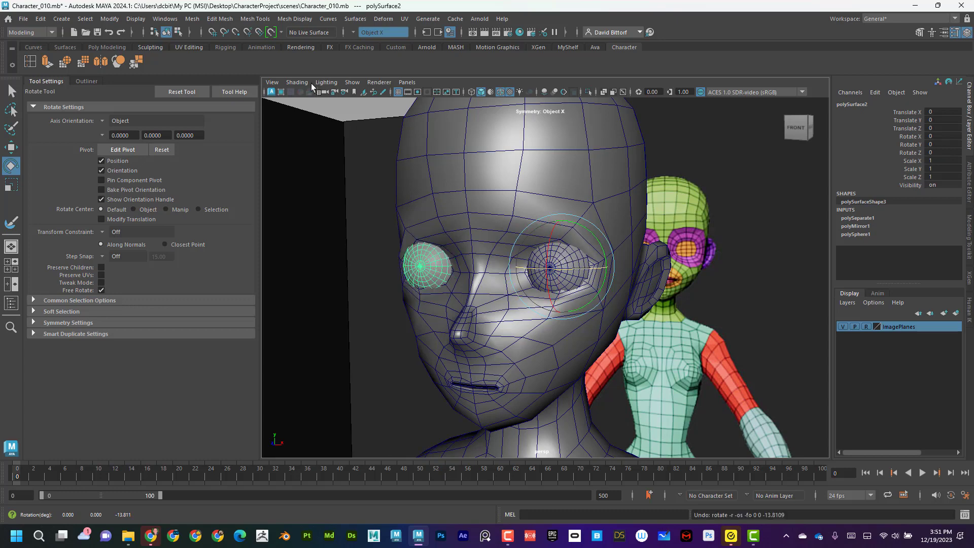
{"action": "left_click", "coordinate": [114, 20]}
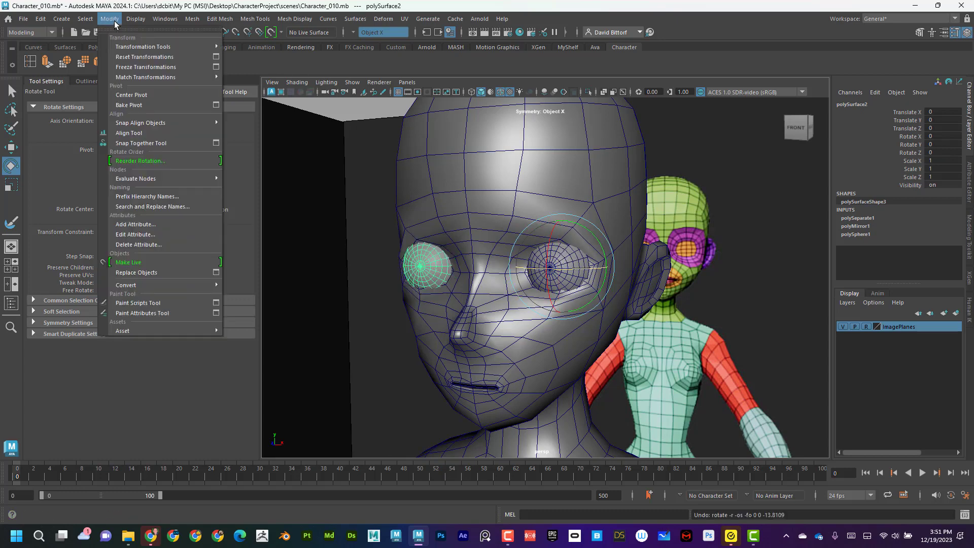
{"action": "left_click", "coordinate": [141, 93]}
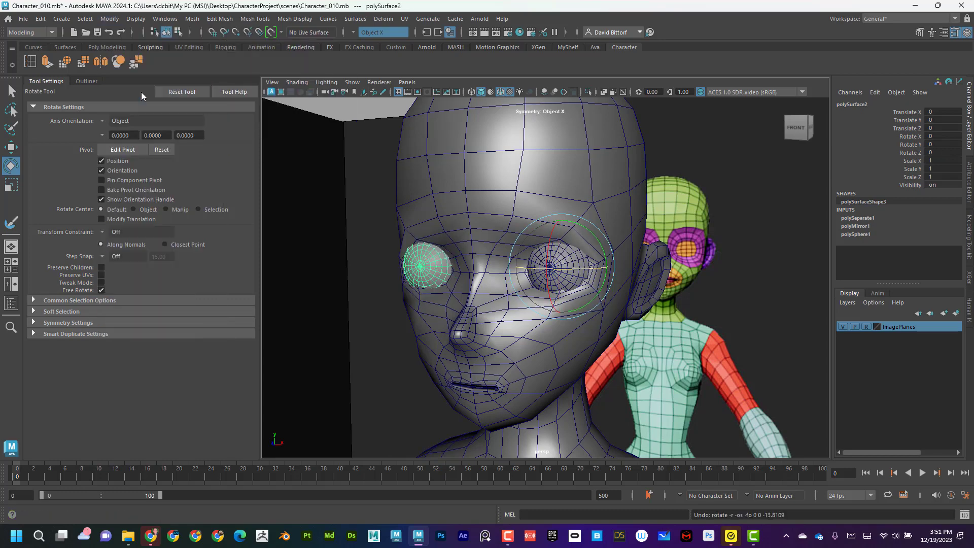
Step: Add the nearer eyeball to the selection, test the rotation, undo it and clear the selection
{"action": "left_click", "coordinate": [566, 265], "text": "shift"}
{"action": "left_click_drag", "start_coordinate": [562, 268], "coordinate": [664, 229]}
{"action": "key", "text": "ctrl+z"}
{"action": "left_click", "coordinate": [754, 235]}
Step: Examine the head, eyes and full body against the reference images from several angles and distances
{"action": "right_click_drag", "start_coordinate": [753, 235], "coordinate": [653, 237], "text": "alt"}
{"action": "left_click_drag", "start_coordinate": [653, 237], "coordinate": [556, 221], "text": "alt"}
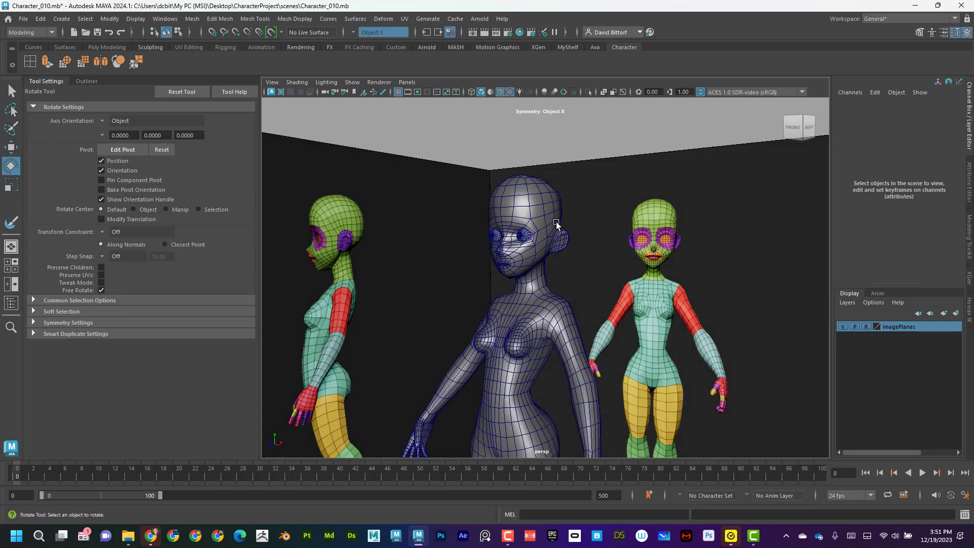
{"action": "right_click_drag", "start_coordinate": [556, 221], "coordinate": [568, 211], "text": "alt"}
{"action": "middle_click_drag", "start_coordinate": [568, 211], "coordinate": [561, 267], "text": "alt"}
{"action": "right_click_drag", "start_coordinate": [507, 228], "coordinate": [549, 209], "text": "alt"}
{"action": "left_click_drag", "start_coordinate": [549, 209], "coordinate": [684, 250], "text": "alt"}
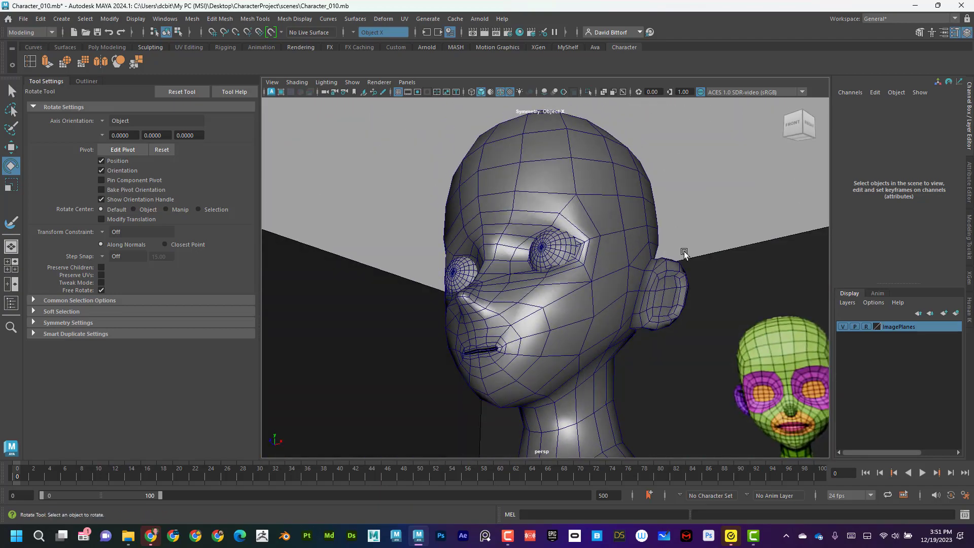
{"action": "right_click_drag", "start_coordinate": [685, 252], "coordinate": [489, 322], "text": "alt"}
{"action": "middle_click_drag", "start_coordinate": [489, 321], "coordinate": [557, 219], "text": "alt"}
{"action": "left_click_drag", "start_coordinate": [557, 220], "coordinate": [754, 305], "text": "alt"}
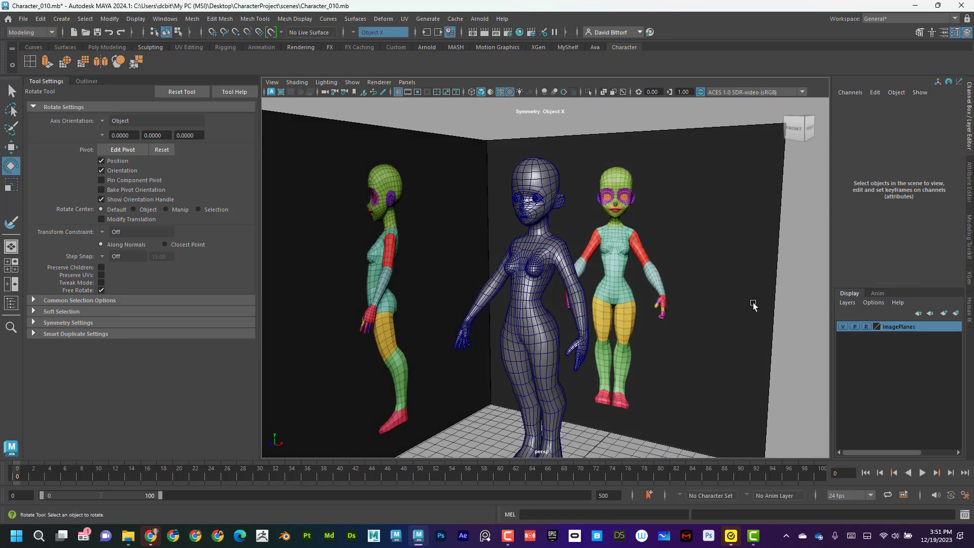
Step: Hide the ImagePlanes layer and turn off the wireframe overlay to present the character smooth shaded
{"action": "left_click", "coordinate": [842, 327]}
{"action": "left_click_drag", "start_coordinate": [604, 249], "coordinate": [629, 242], "text": "alt"}
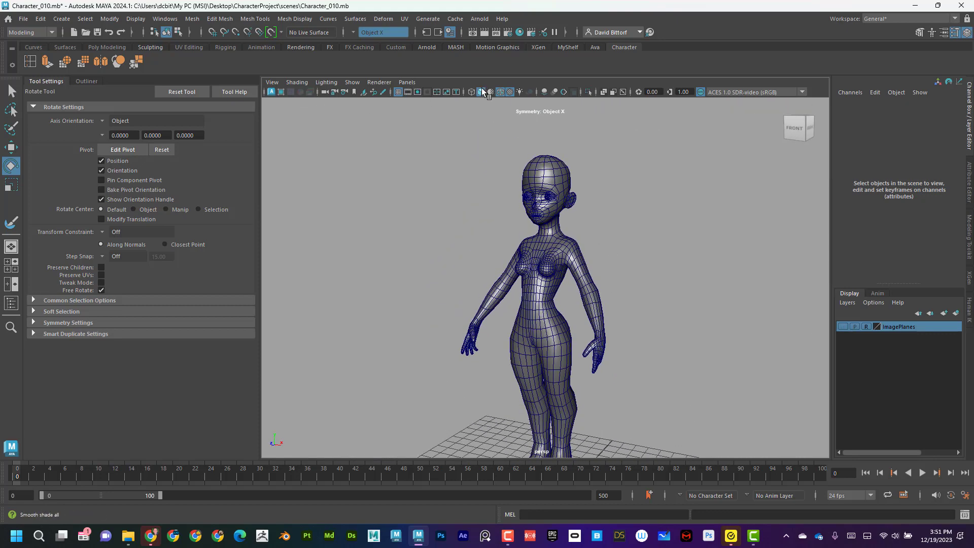
{"action": "left_click", "coordinate": [500, 93]}
{"action": "right_click_drag", "start_coordinate": [553, 203], "coordinate": [507, 226], "text": "alt"}
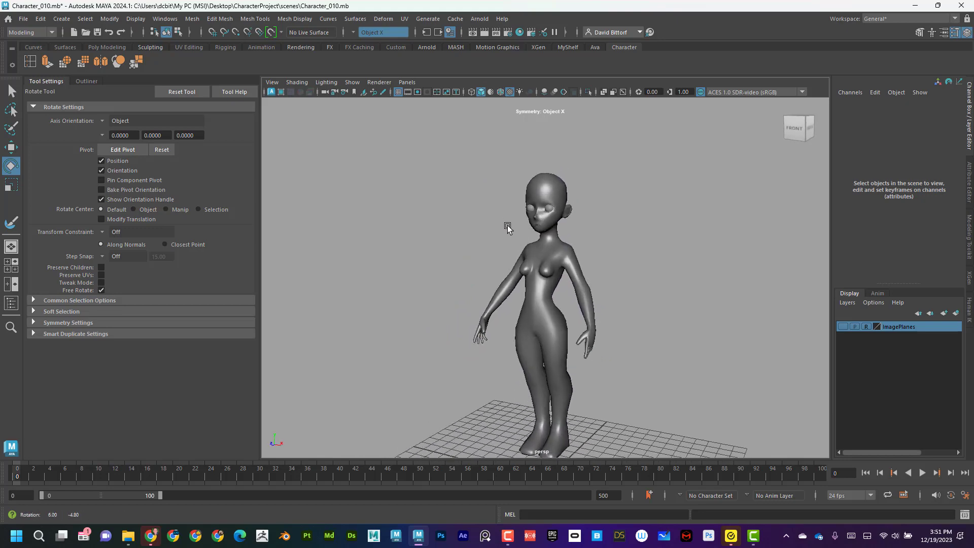
{"action": "left_click_drag", "start_coordinate": [507, 225], "coordinate": [525, 219], "text": "alt"}
{"action": "right_click_drag", "start_coordinate": [526, 219], "coordinate": [554, 218], "text": "alt"}
{"action": "left_click_drag", "start_coordinate": [553, 218], "coordinate": [567, 237], "text": "alt"}
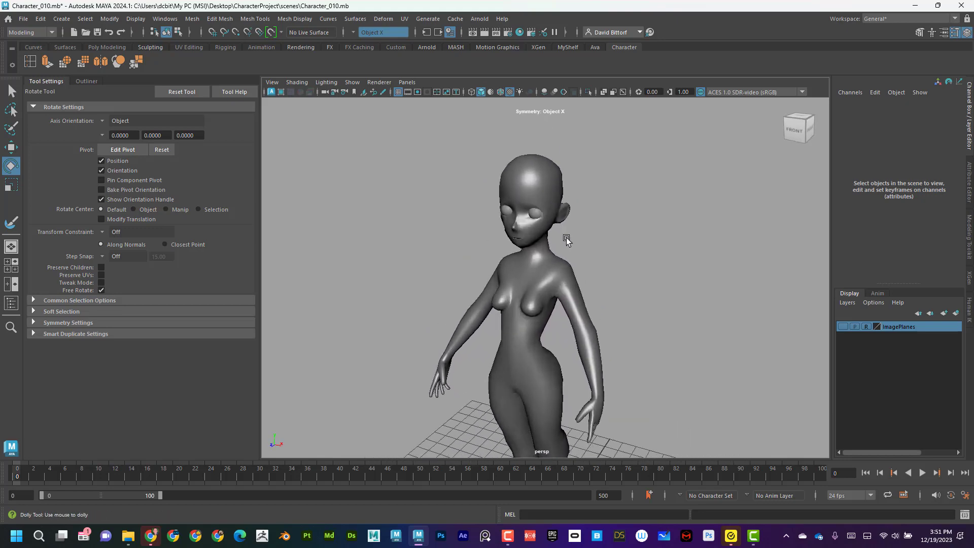